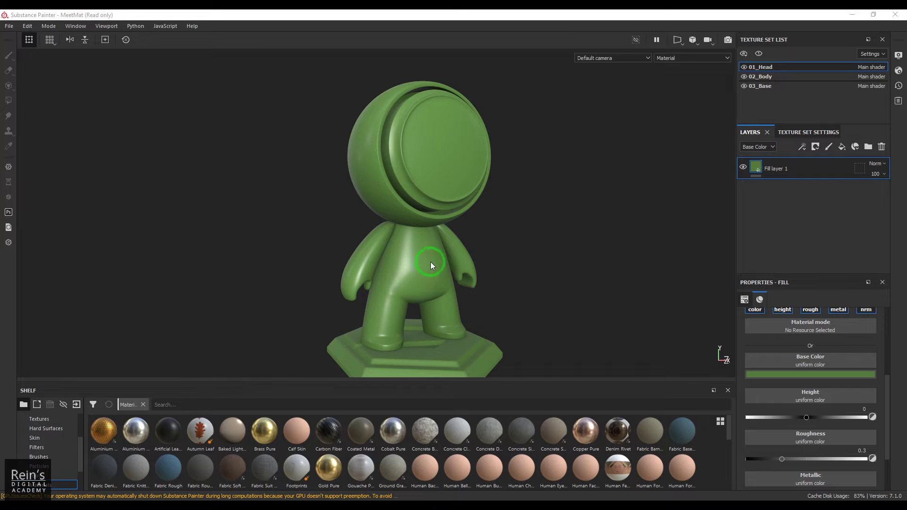
Step: Duplicate the green Fill layer 1 with Ctrl+D
alt+drag(573, 262, 508, 262)
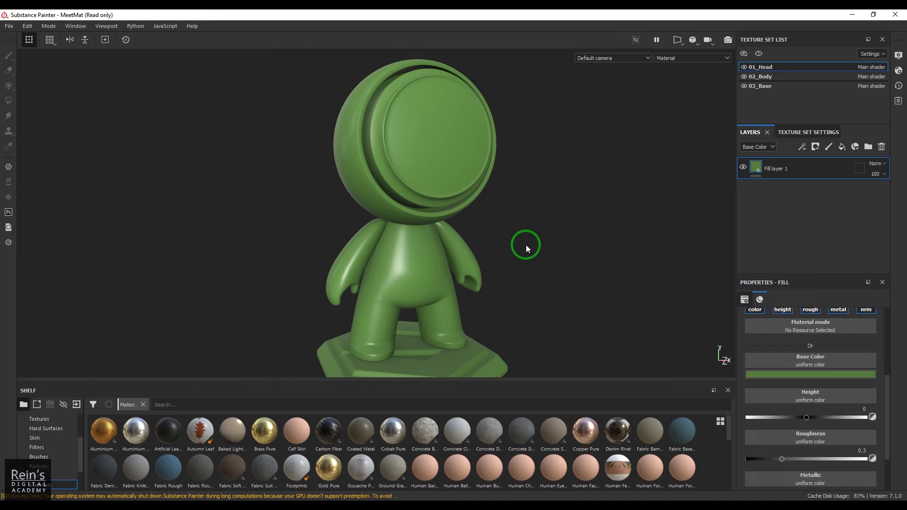
mouse_move(539, 247)
alt+mouse_down()
mouse_move(353, 257)
mouse_move(592, 238)
mouse_move(571, 259)
mouse_move(530, 242)
alt+mouse_up()
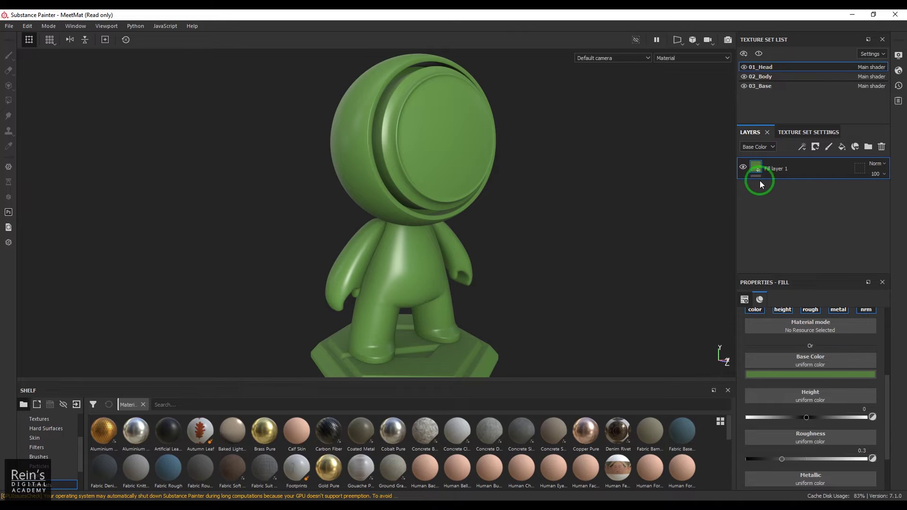
mouse_move(758, 164)
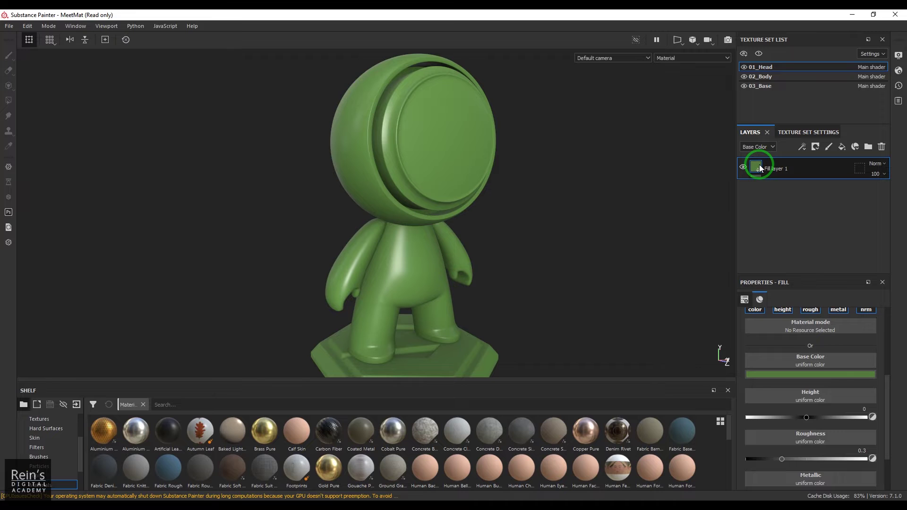
key(ctrl+d)
Step: Give the copy a slightly brighter green and roughness 0.4241
click(797, 373)
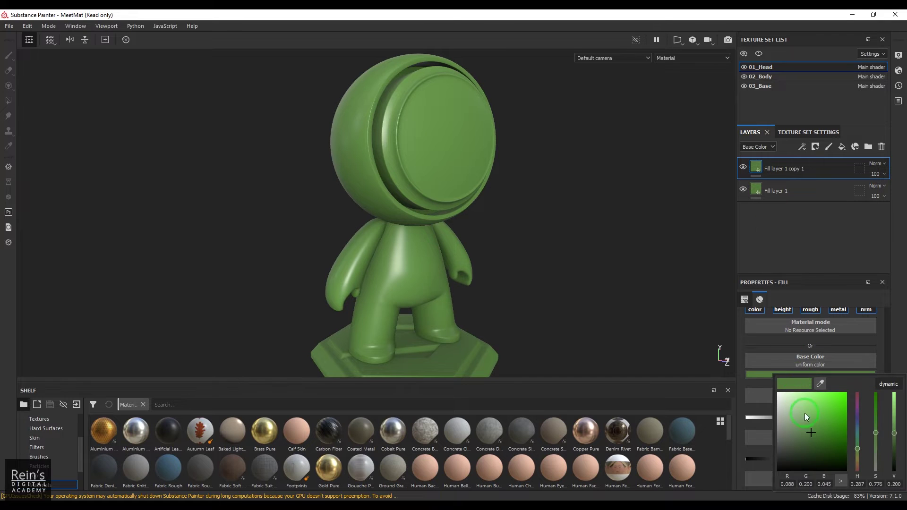
click(808, 434)
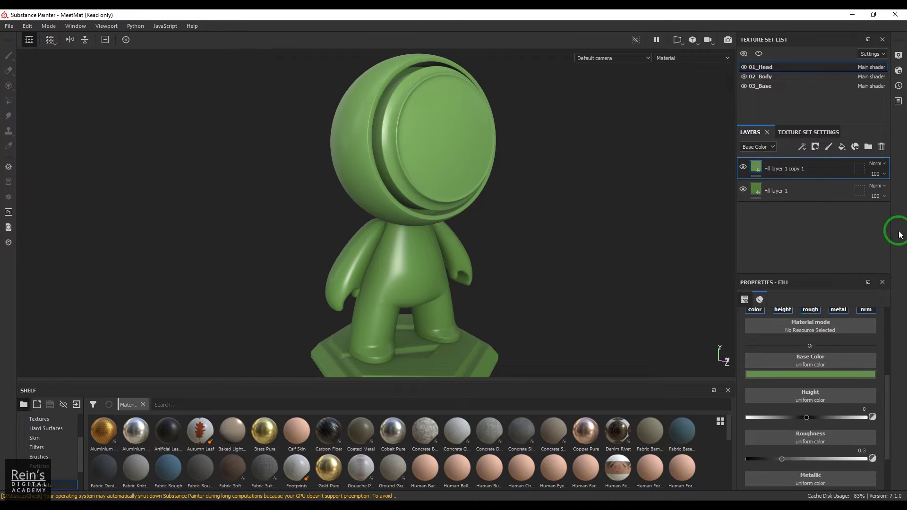
drag(782, 459, 797, 461)
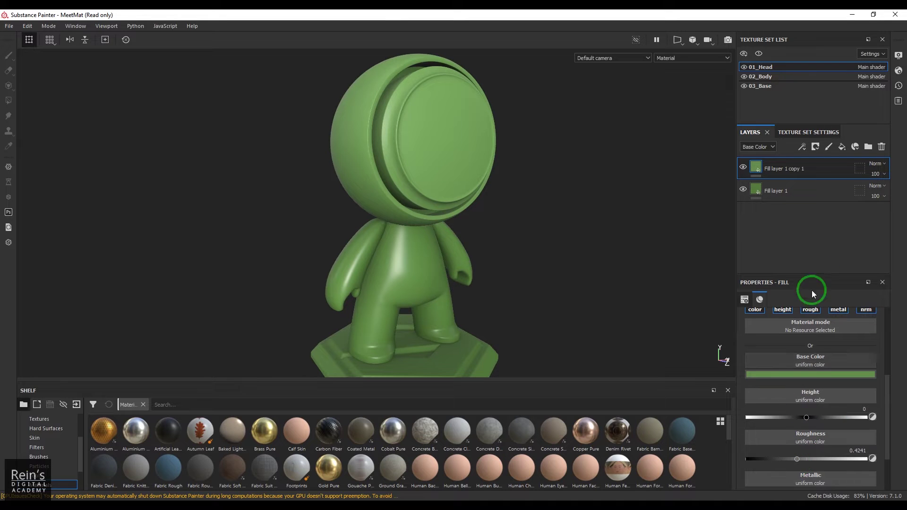
click(815, 147)
Step: Add a white mask to Fill layer 1 copy 1 with a Fill effect
click(817, 160)
click(770, 168)
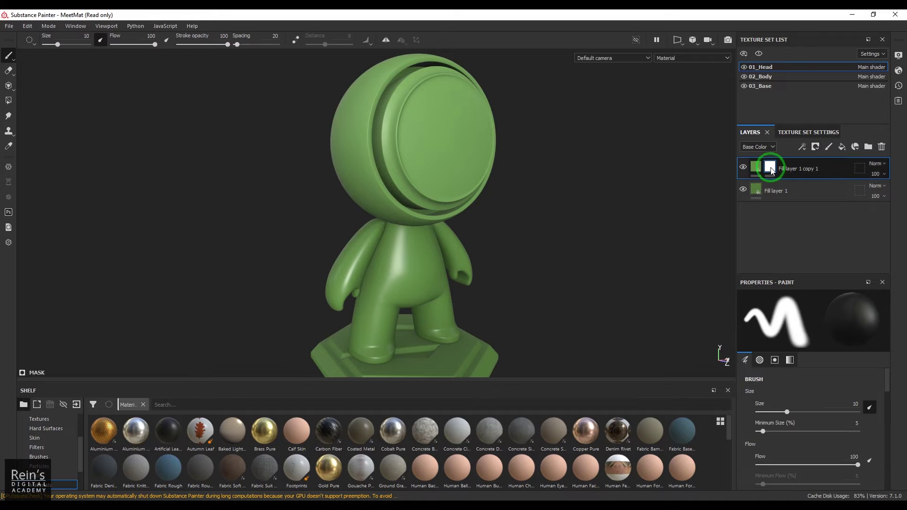
click(801, 146)
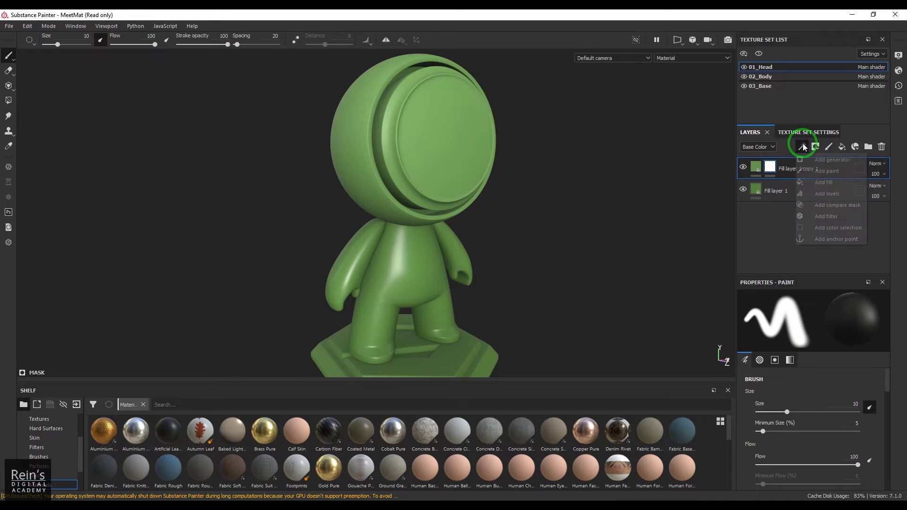
click(812, 184)
Step: Set the mask fill's grayscale to the Grunge Charcoal pattern from a 'grunge' search
click(818, 330)
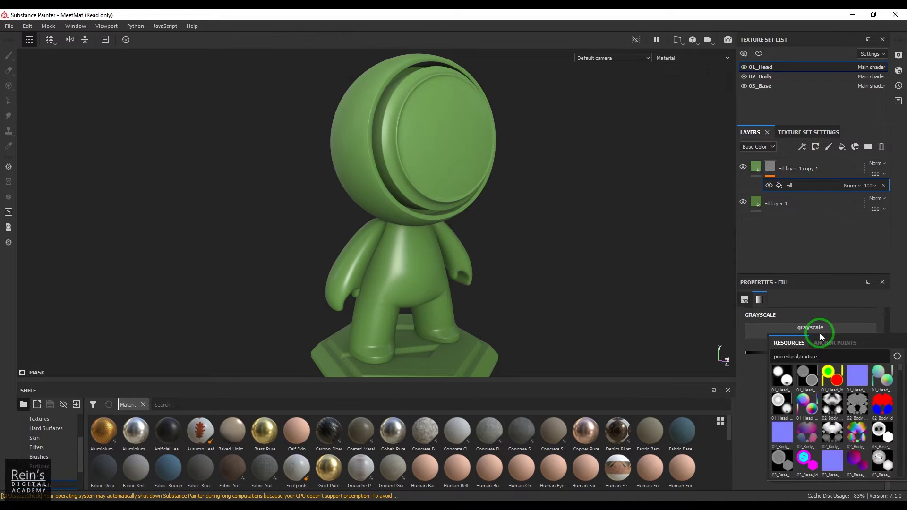
click(820, 351)
text(gru)
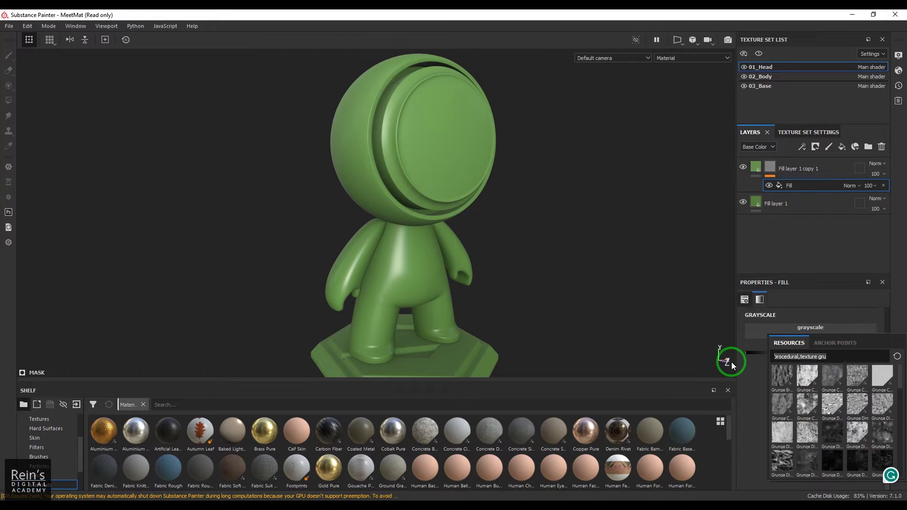
key(ctrl+a)
key(BackSpace)
text(grunge)
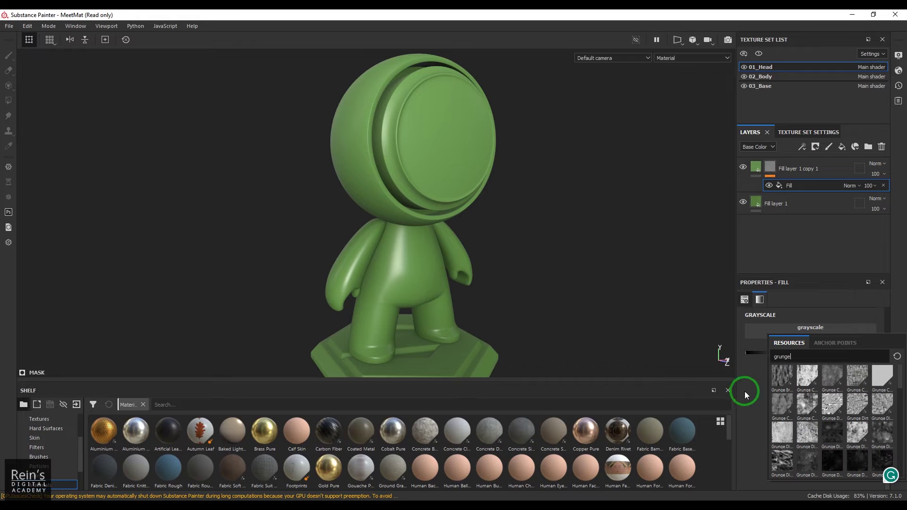
mouse_move(781, 385)
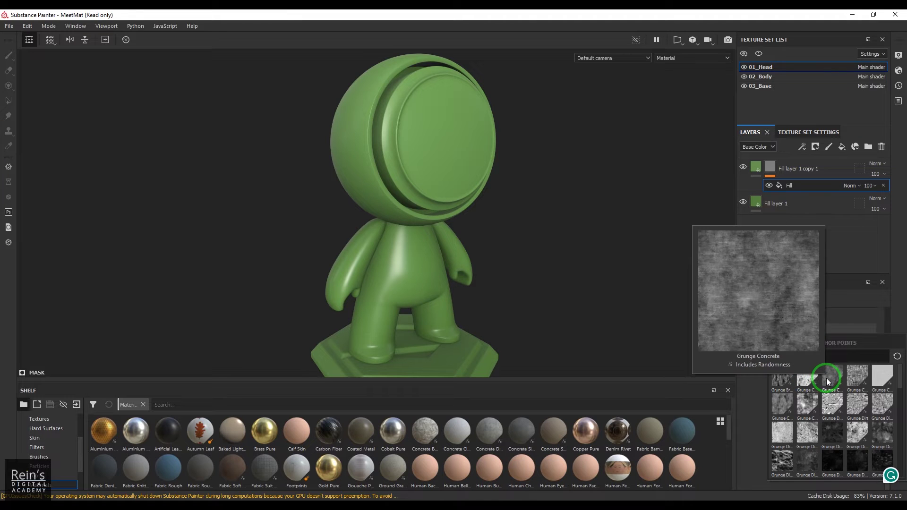
mouse_move(846, 382)
mouse_move(880, 383)
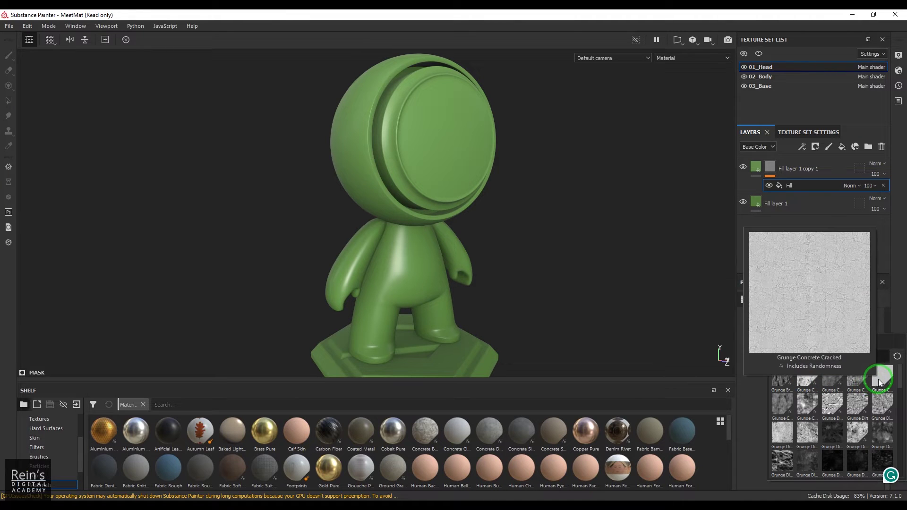
click(806, 380)
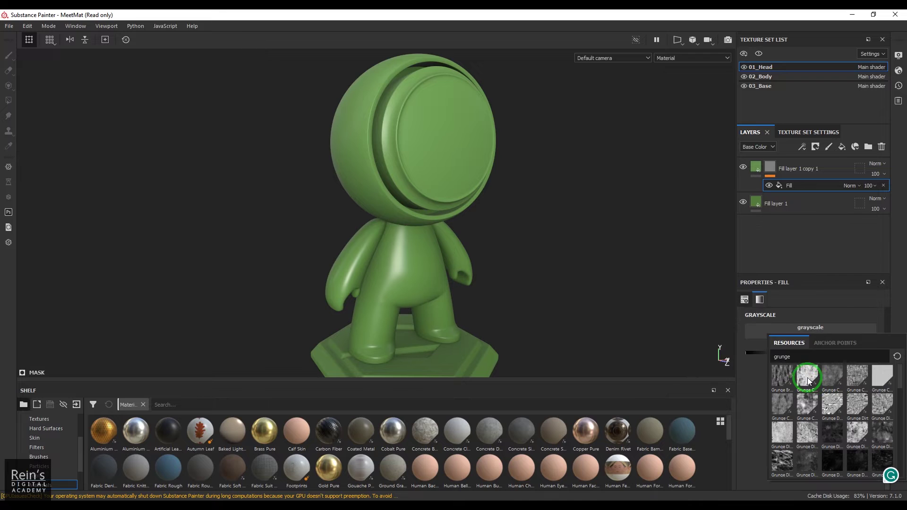
alt+drag(539, 187, 405, 176)
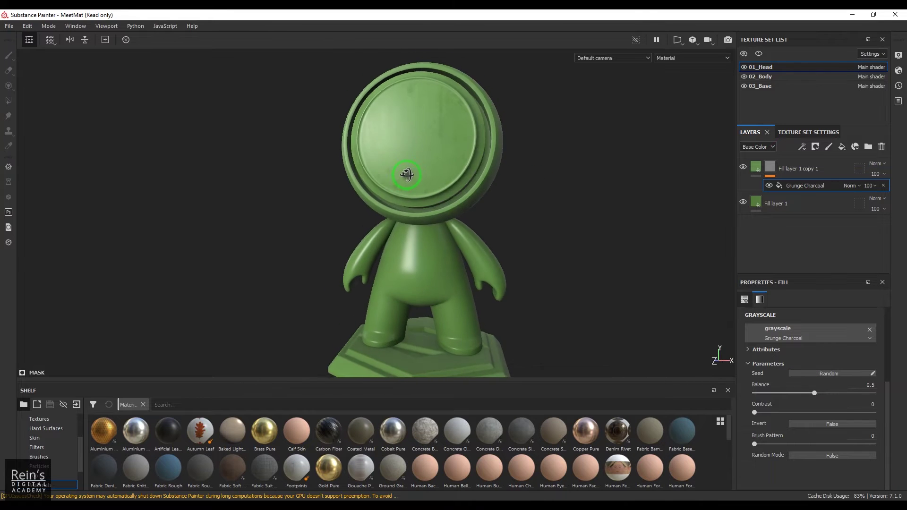
alt+right_drag(404, 176, 573, 252)
alt+drag(573, 253, 461, 262)
alt+right_drag(460, 261, 739, 329)
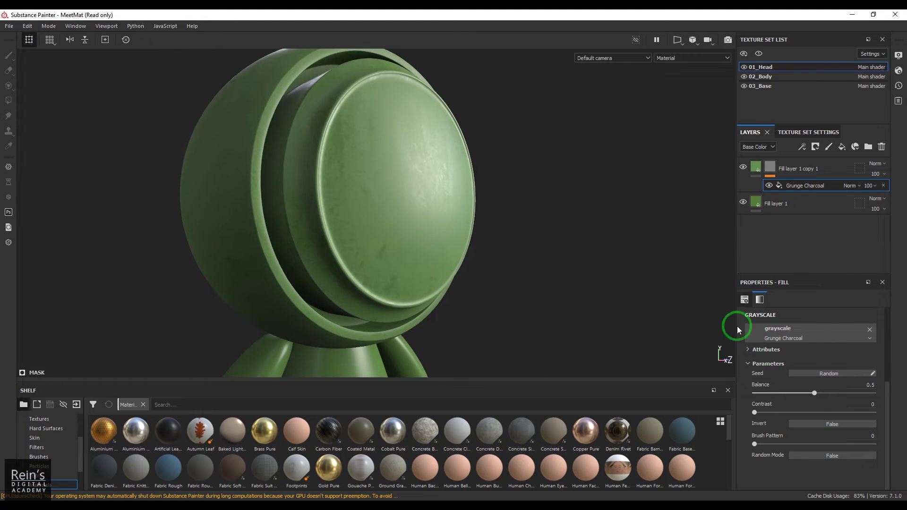
alt+drag(524, 262, 491, 262)
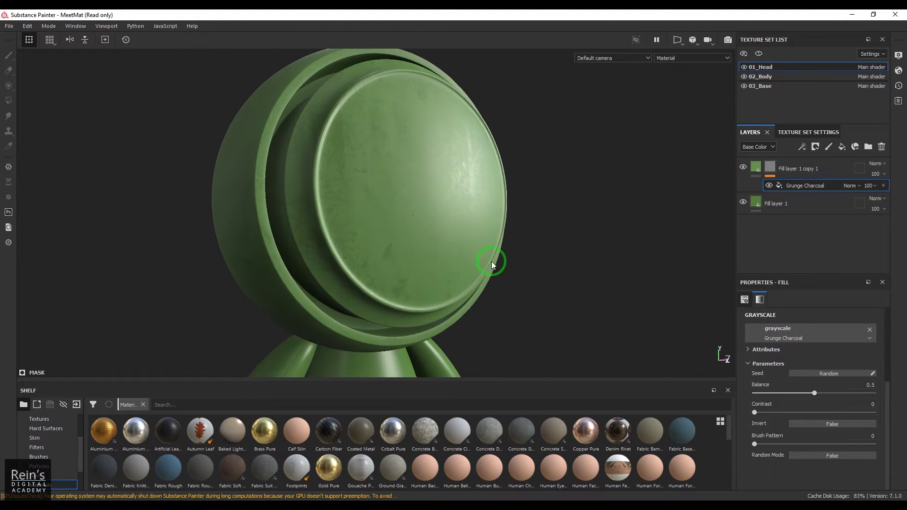
Step: Set the copy's roughness to 0.5564 and try a height of -0.03
click(757, 166)
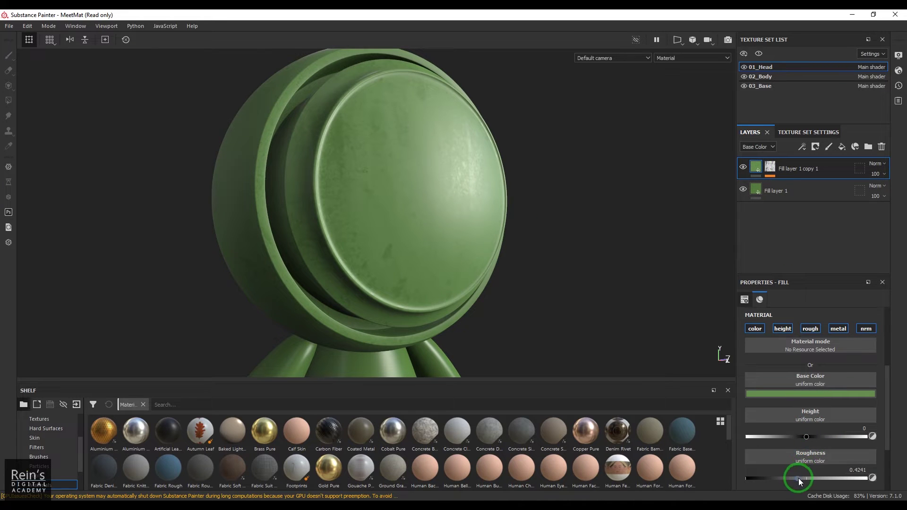
drag(799, 481, 813, 480)
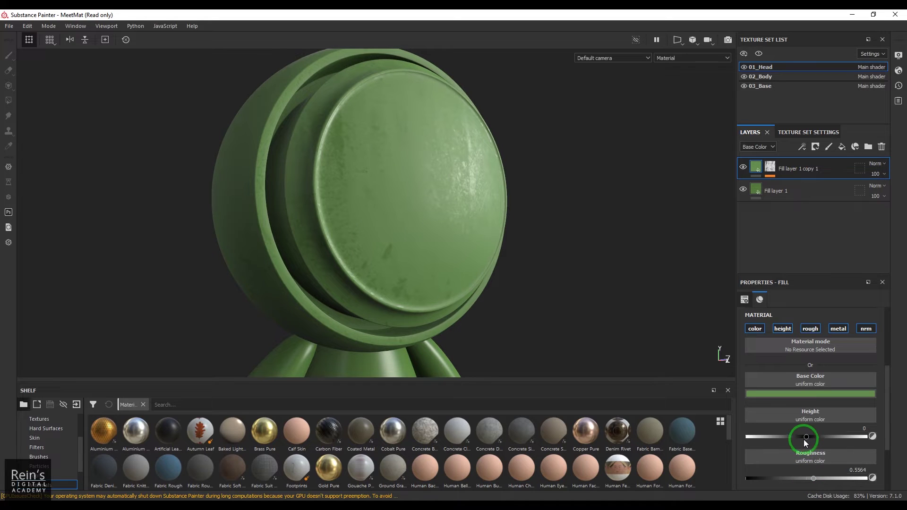
click(865, 429)
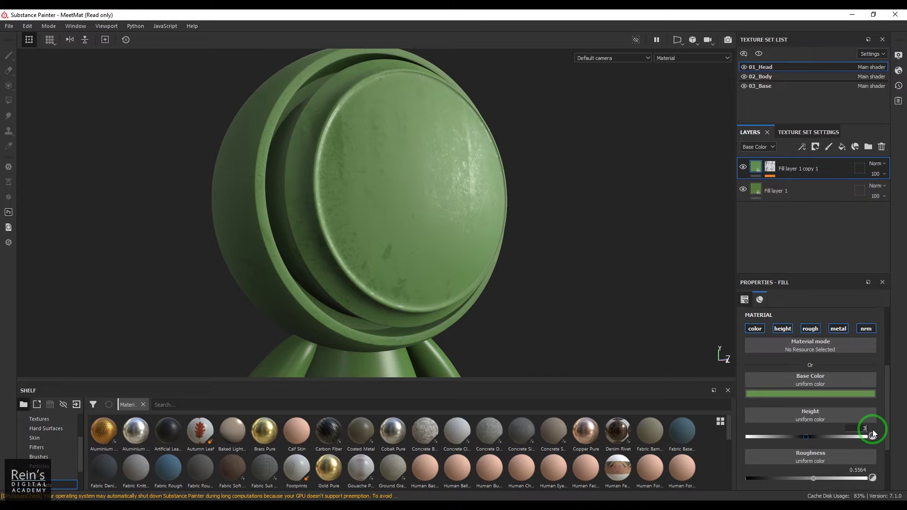
key(Return)
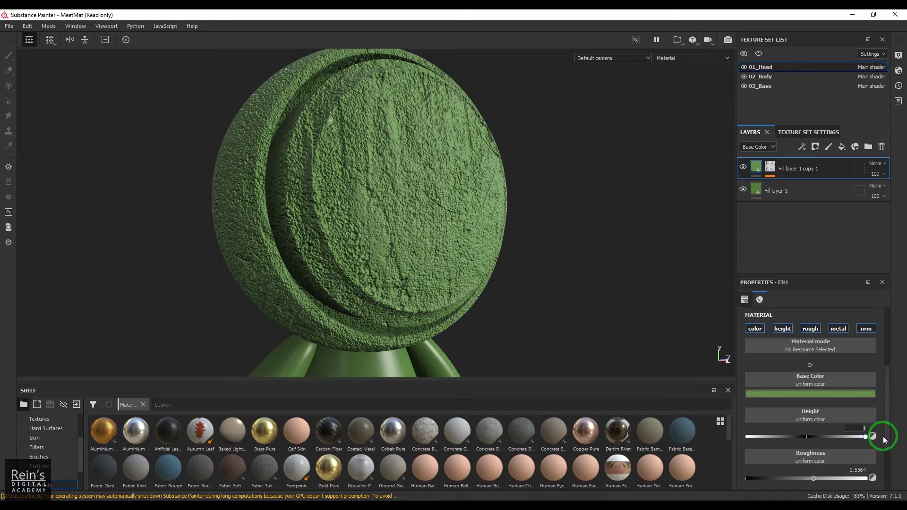
text(-0.03)
key(Return)
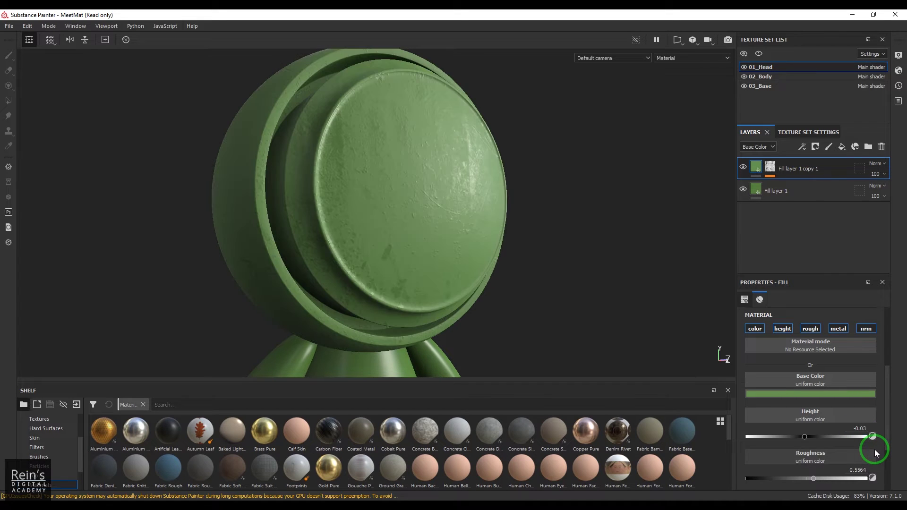
Step: Refine the height to -0.015 after trying -0.02
alt+drag(534, 279, 615, 286)
mouse_move(614, 286)
shift+right_down()
mouse_move(640, 290)
mouse_move(599, 298)
mouse_move(662, 298)
shift+right_up()
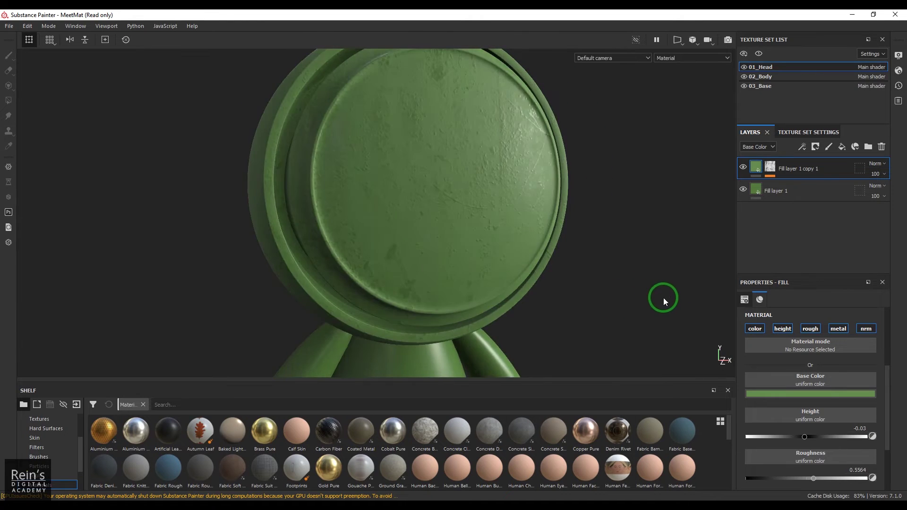
alt+drag(661, 297, 635, 278)
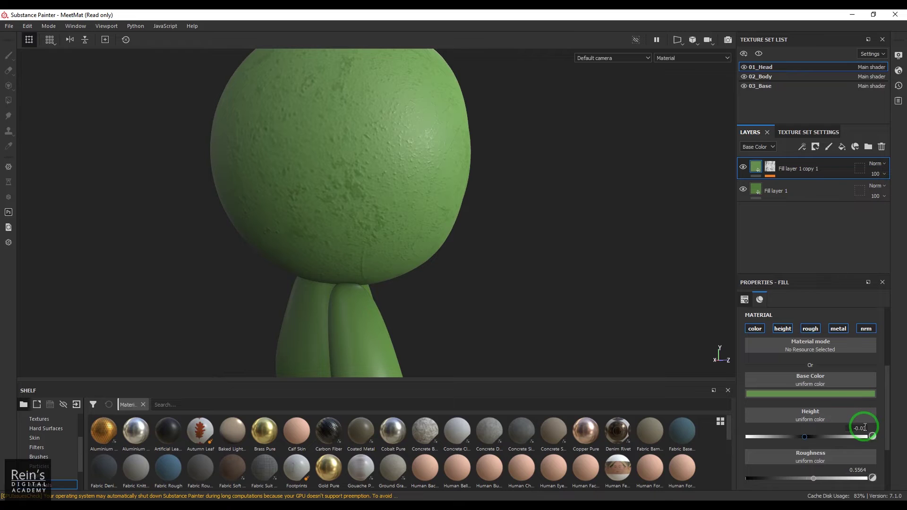
key(BackSpace)
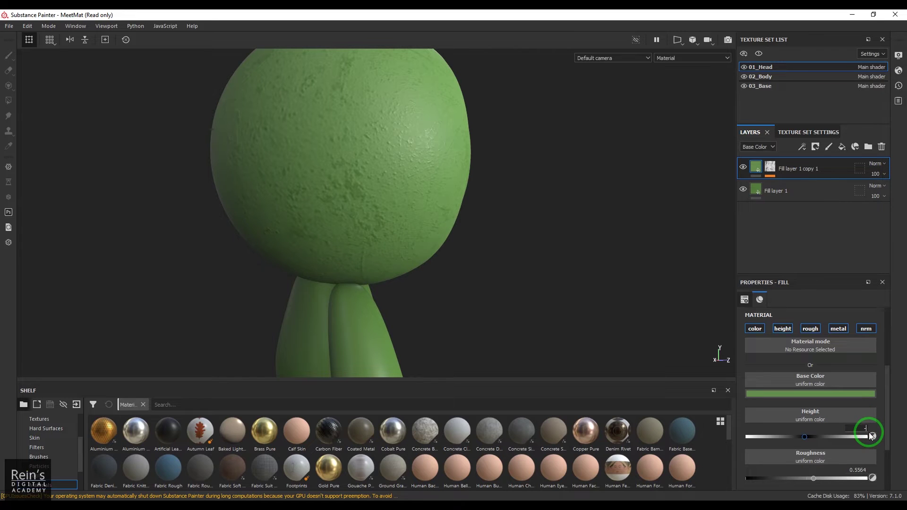
text(-0.02)
key(Return)
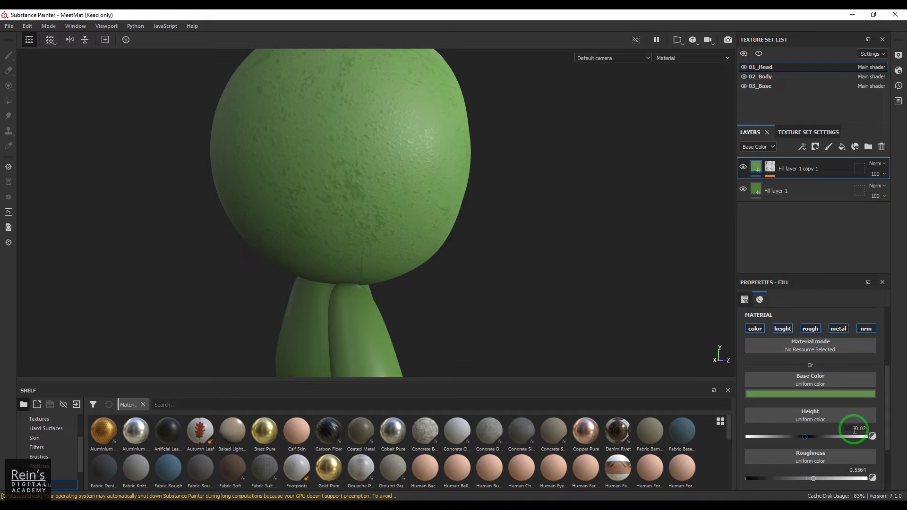
key(BackSpace)
text(-0.0)
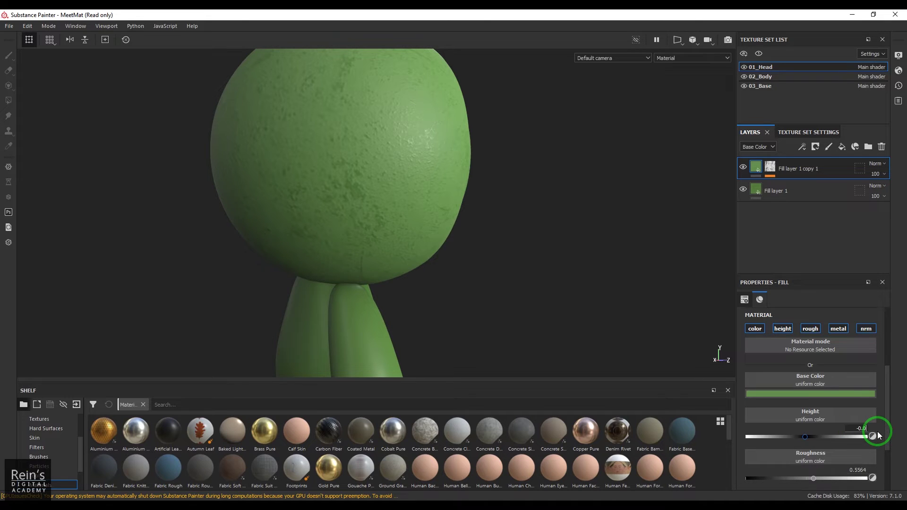
text(15)
key(Return)
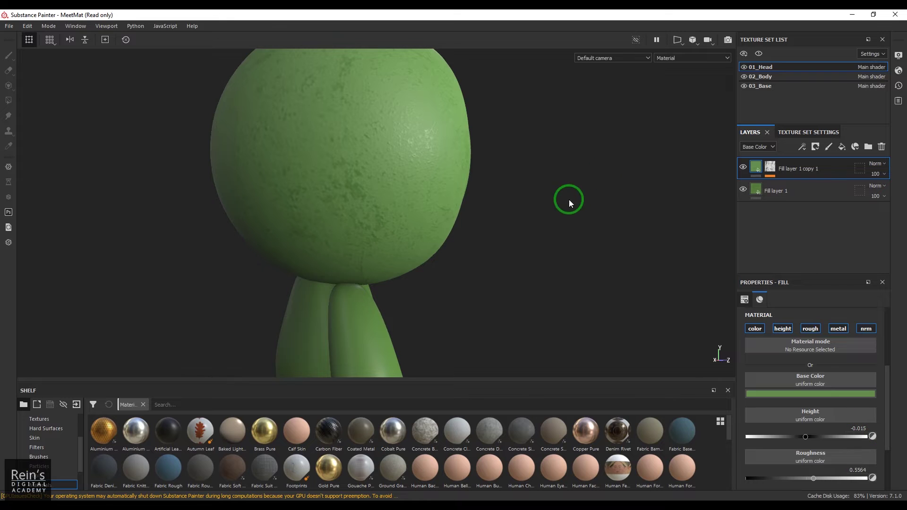
alt+drag(569, 203, 609, 216)
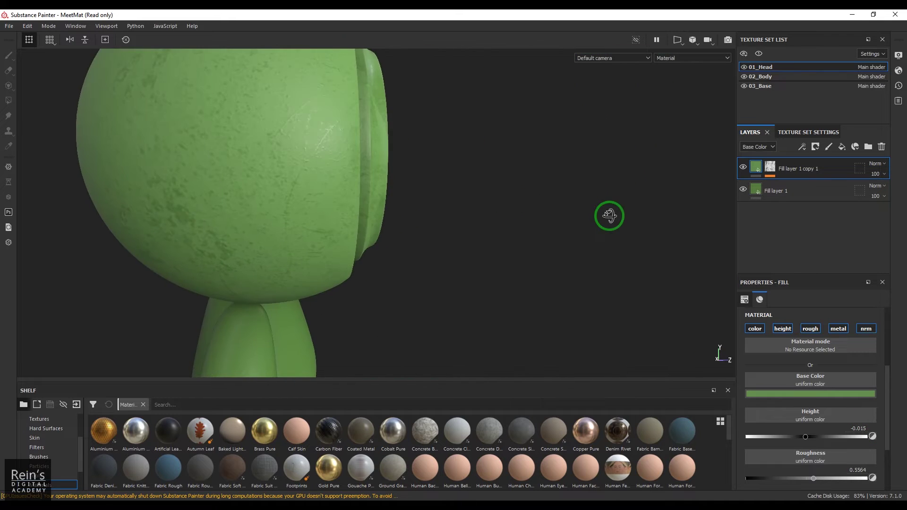
mouse_move(609, 216)
shift+right_down()
mouse_move(464, 254)
mouse_move(571, 277)
shift+right_up()
alt+drag(571, 277, 543, 291)
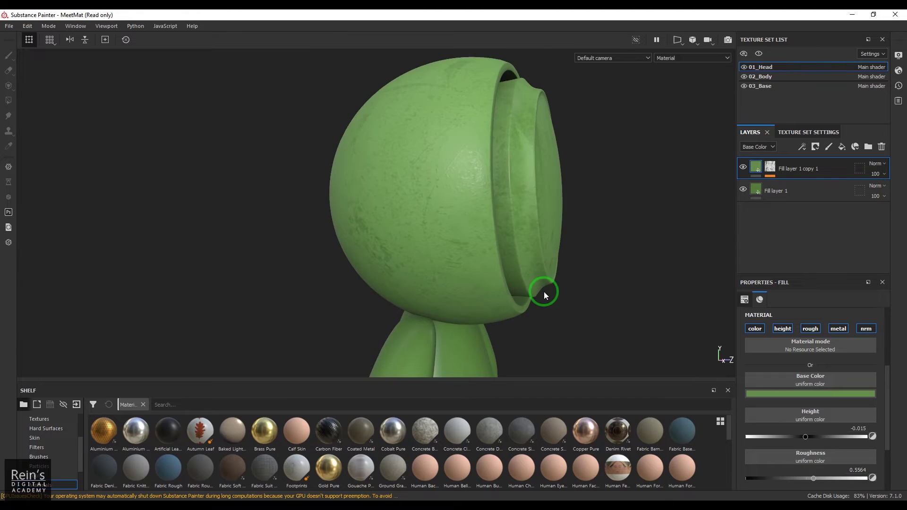
alt+right_drag(543, 291, 545, 320)
alt+drag(546, 320, 452, 253)
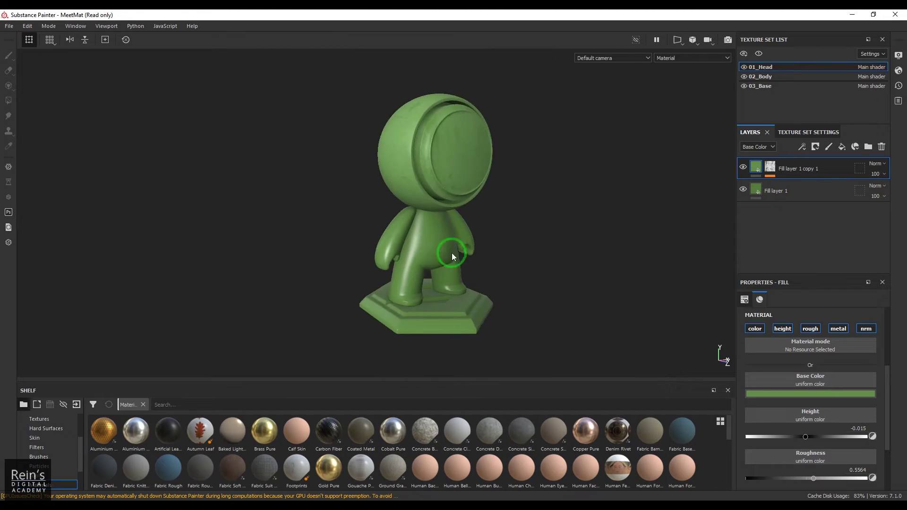
alt+right_drag(451, 253, 571, 275)
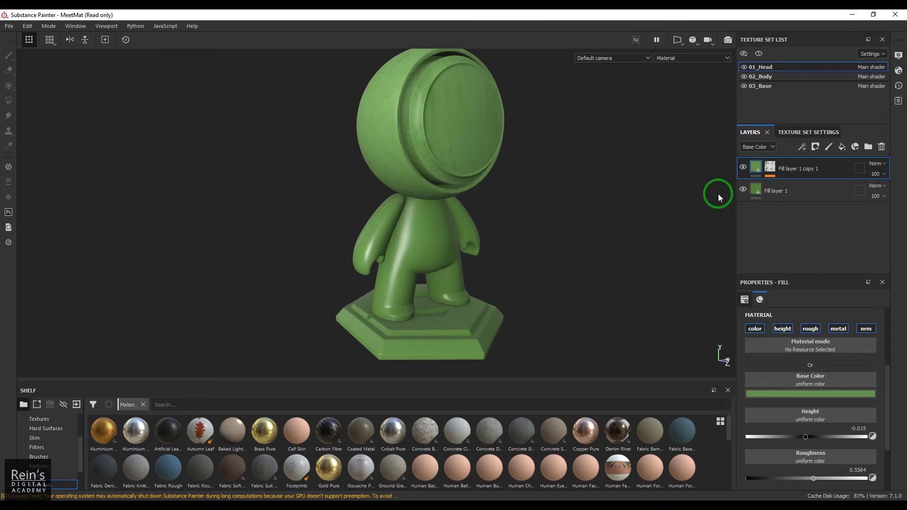
Step: Select Fill layer 1 copy 1 in the 01_Head stack for copying
click(758, 189)
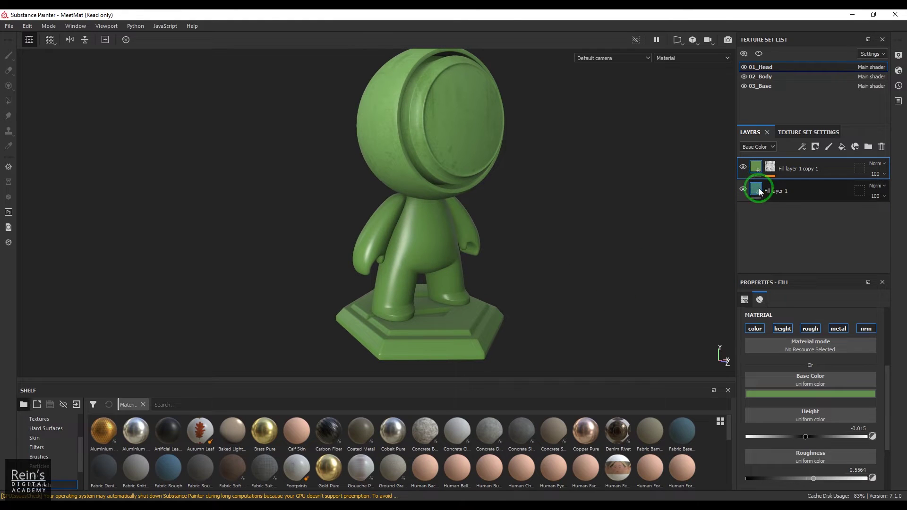
click(759, 169)
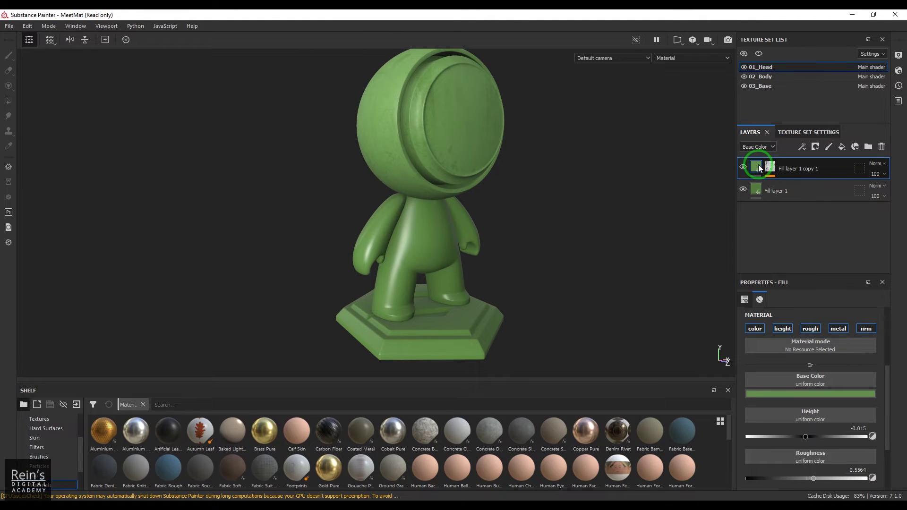
click(755, 164)
mouse_move(755, 166)
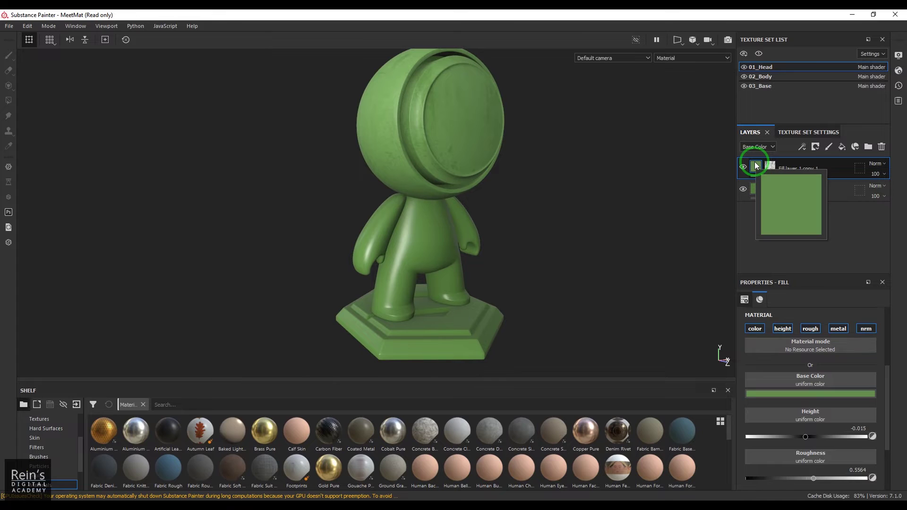
click(755, 165)
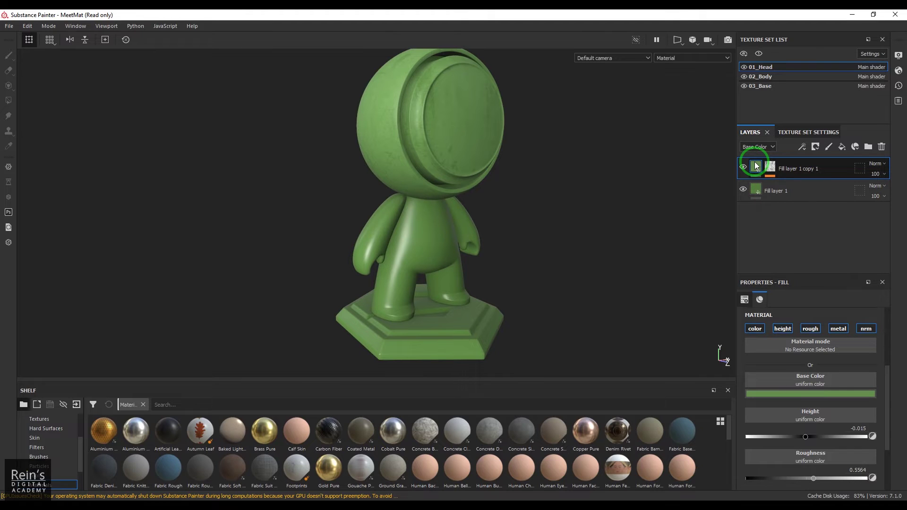
Step: Paste the layer into 02_Body and 03_Base, then return to 01_Head
click(772, 75)
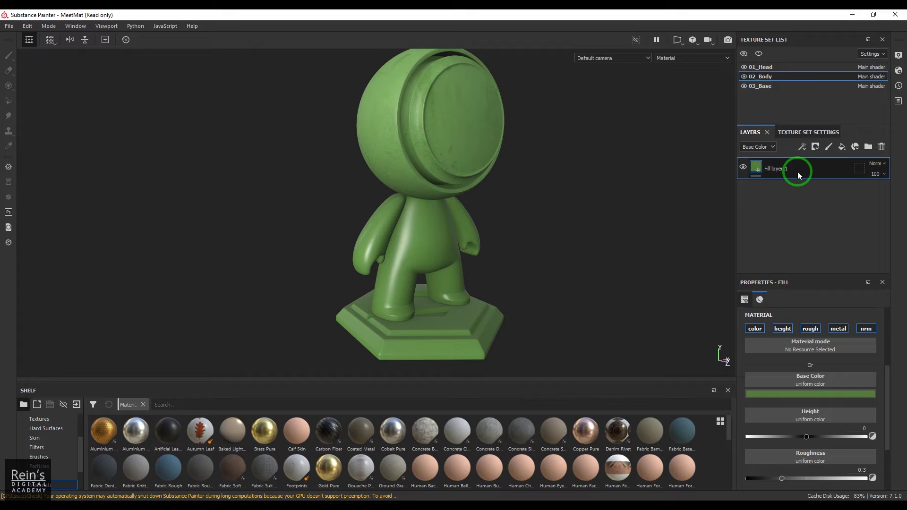
key(ctrl+v)
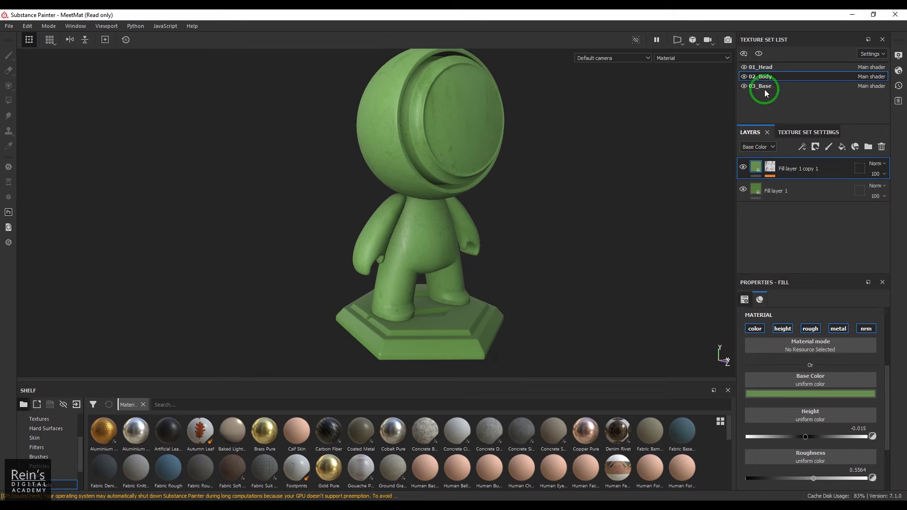
click(766, 87)
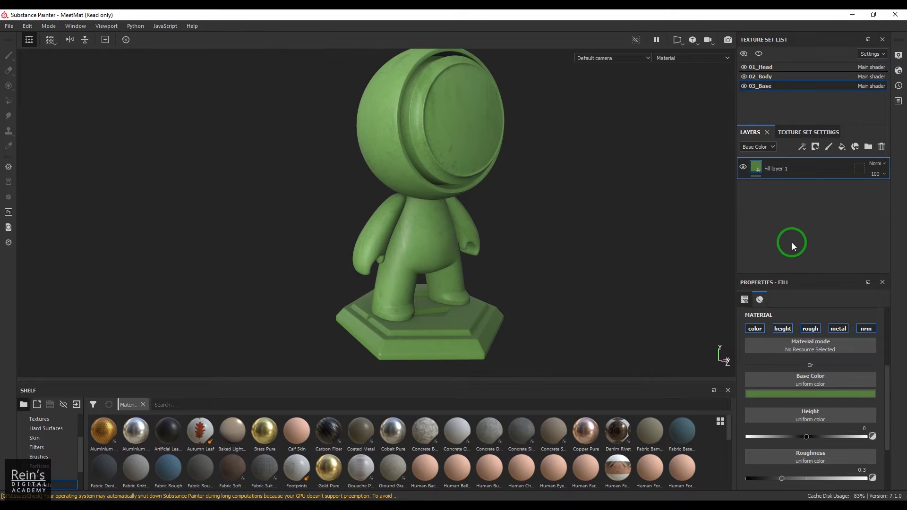
key(ctrl+v)
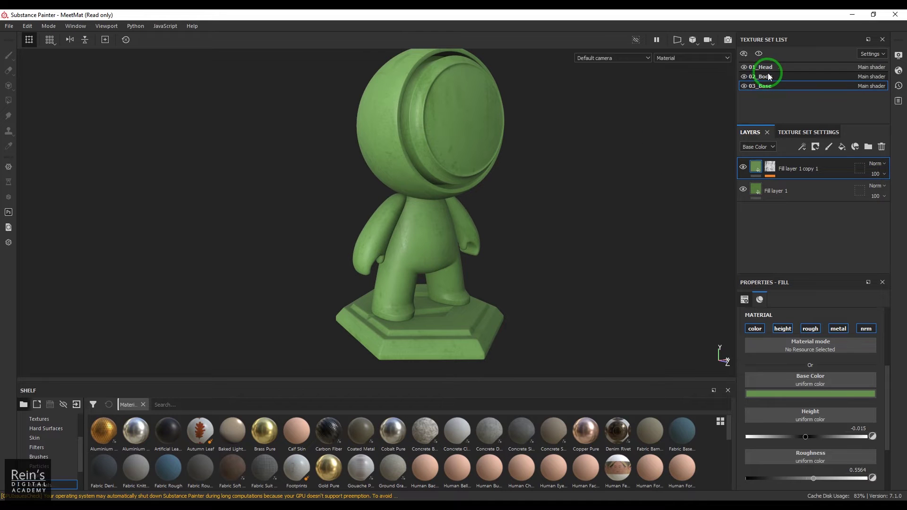
click(769, 77)
click(768, 67)
alt+right_drag(527, 199, 585, 255)
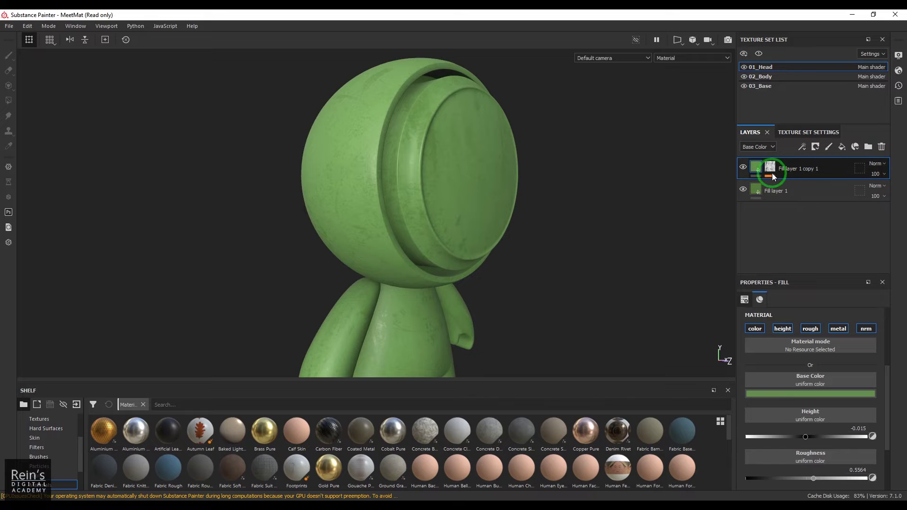
Step: Add Fill layer 2 on the head with a tan-brown base colour
click(841, 147)
click(819, 392)
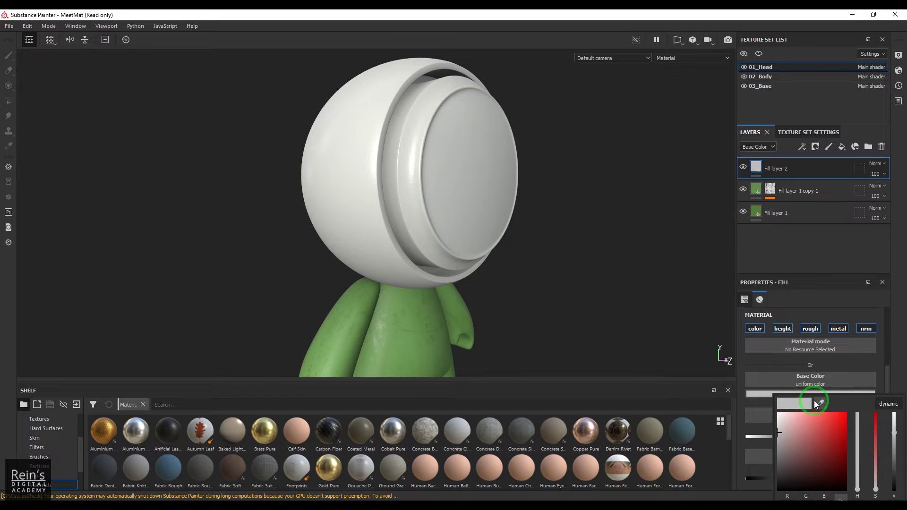
click(794, 444)
click(795, 456)
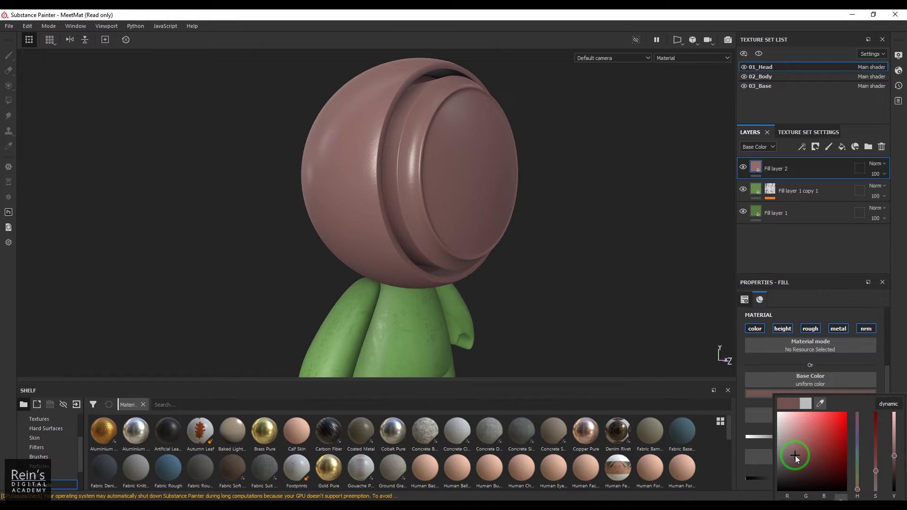
click(857, 485)
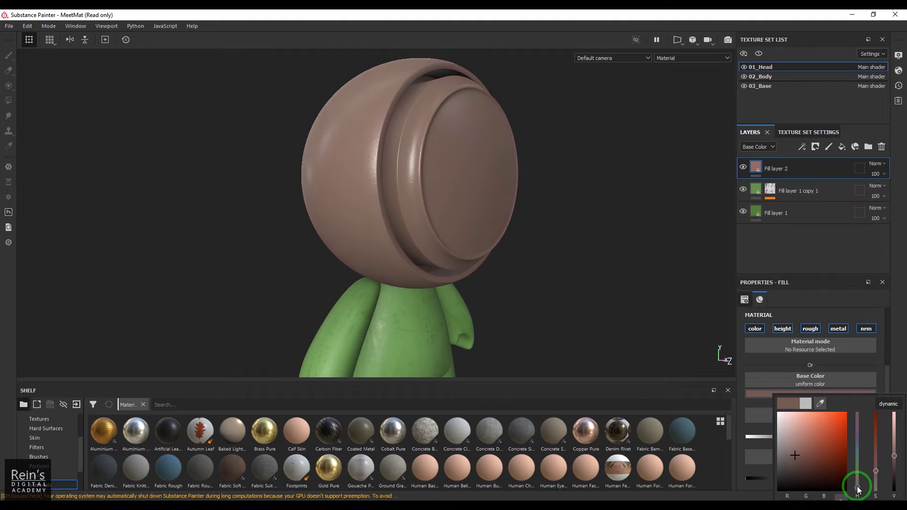
click(899, 324)
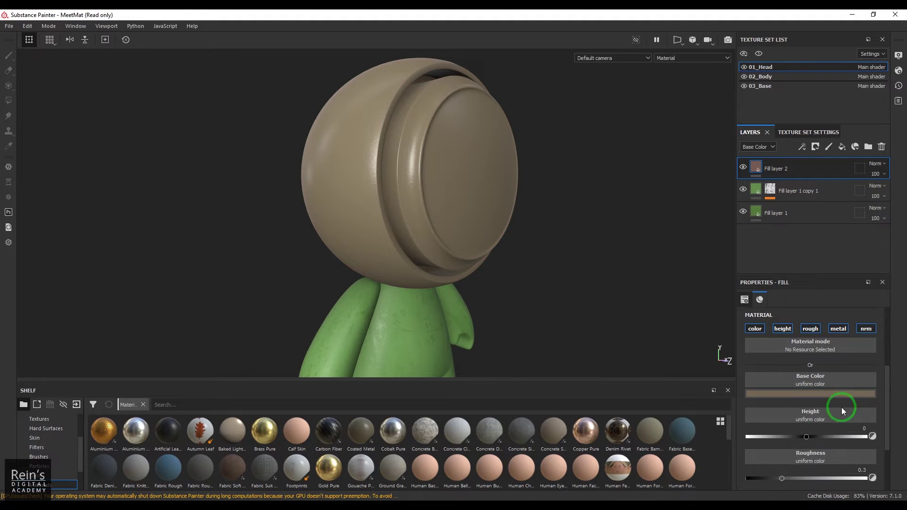
Step: Set Fill layer 2's roughness to about 0.73 and height to 0.001
drag(785, 471, 831, 481)
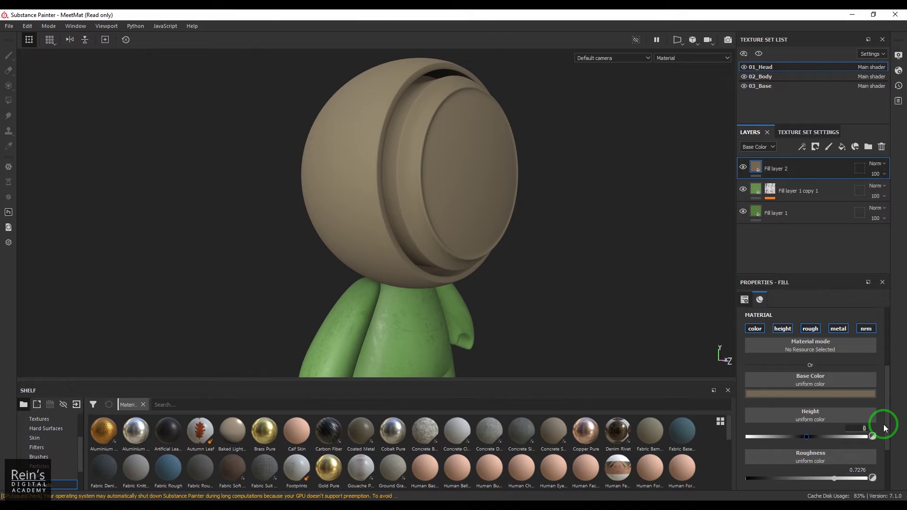
text(0.001)
key(Return)
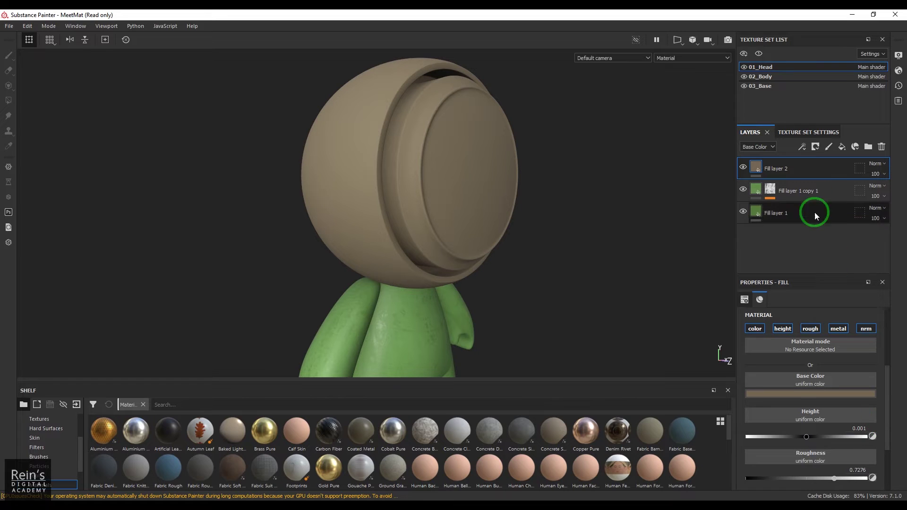
Step: Add a white mask to Fill layer 2
click(815, 148)
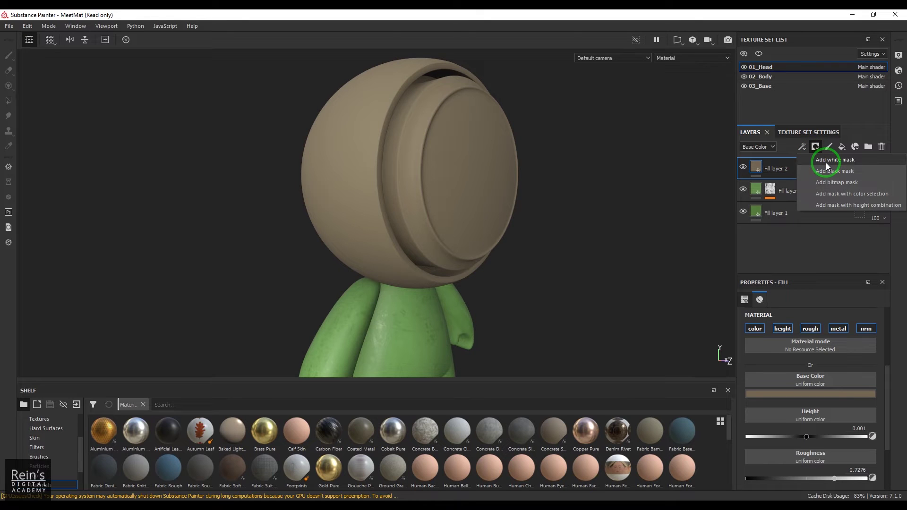
click(827, 163)
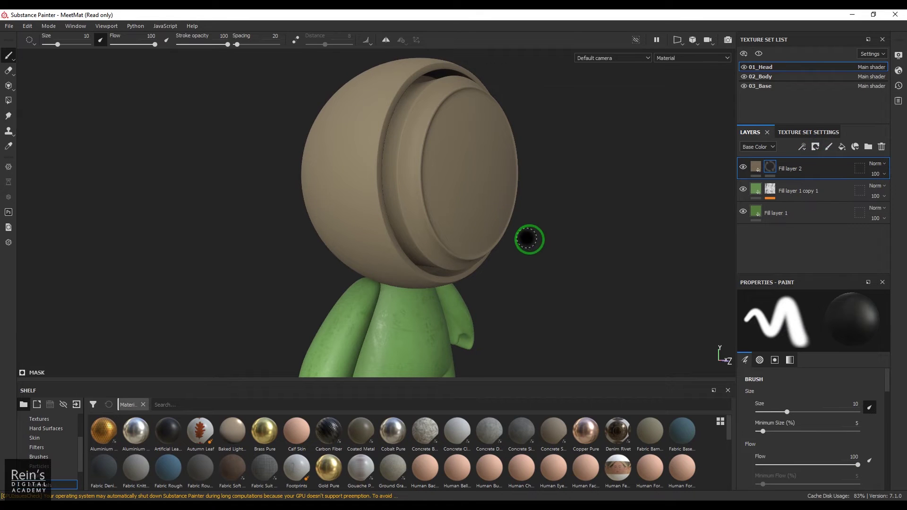
double_click(809, 191)
click(805, 167)
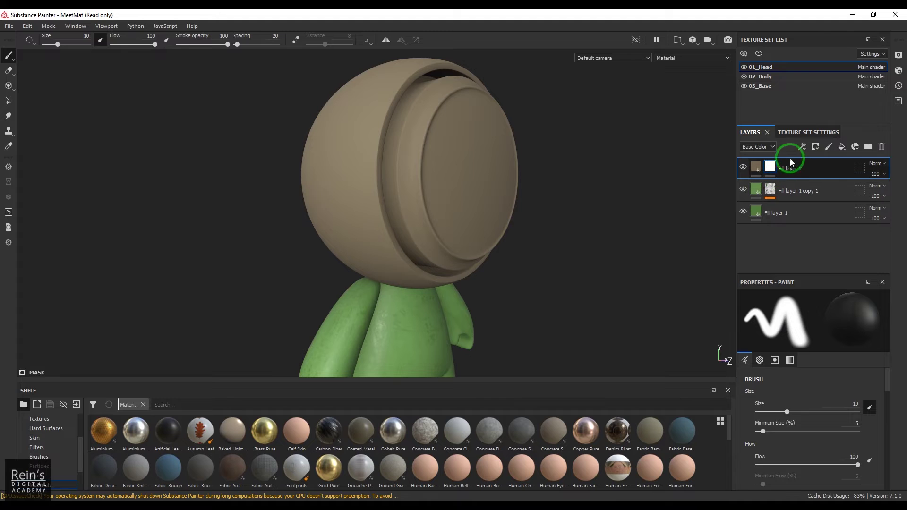
Step: Add a Dirt generator to Fill layer 2's mask
click(802, 147)
click(812, 158)
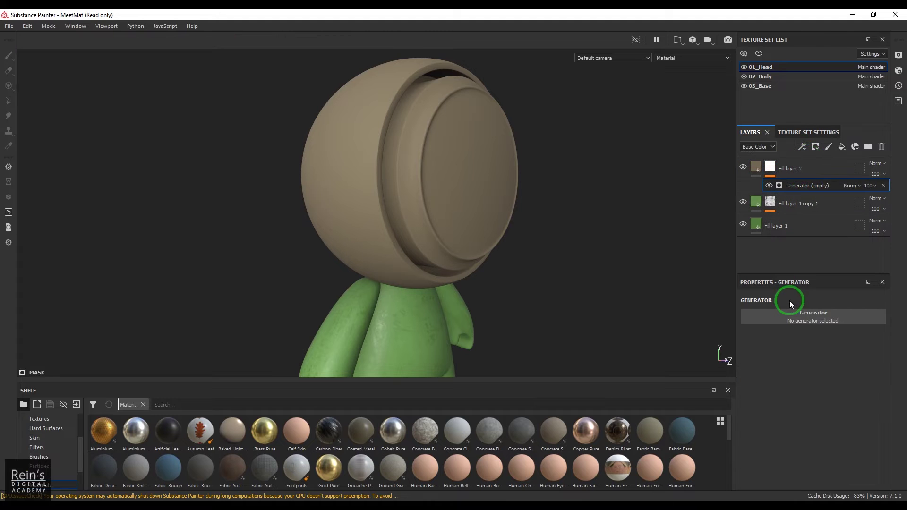
click(793, 313)
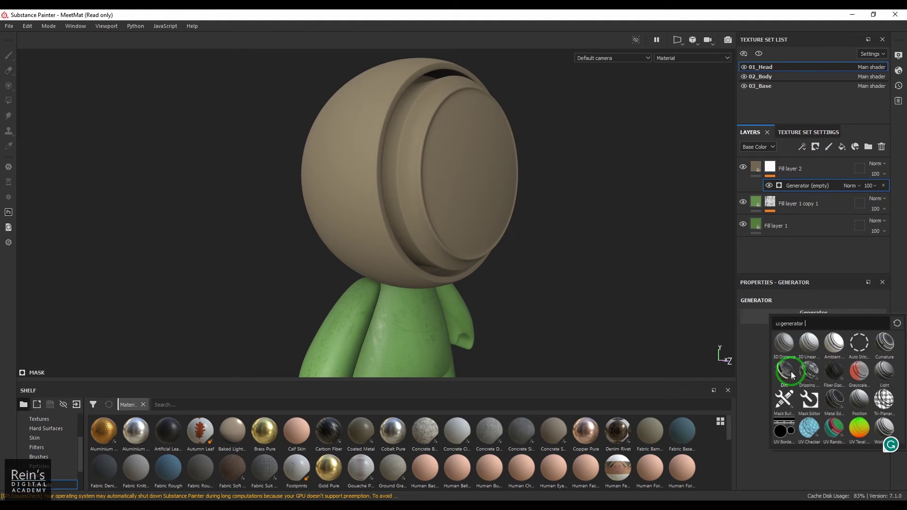
mouse_move(792, 374)
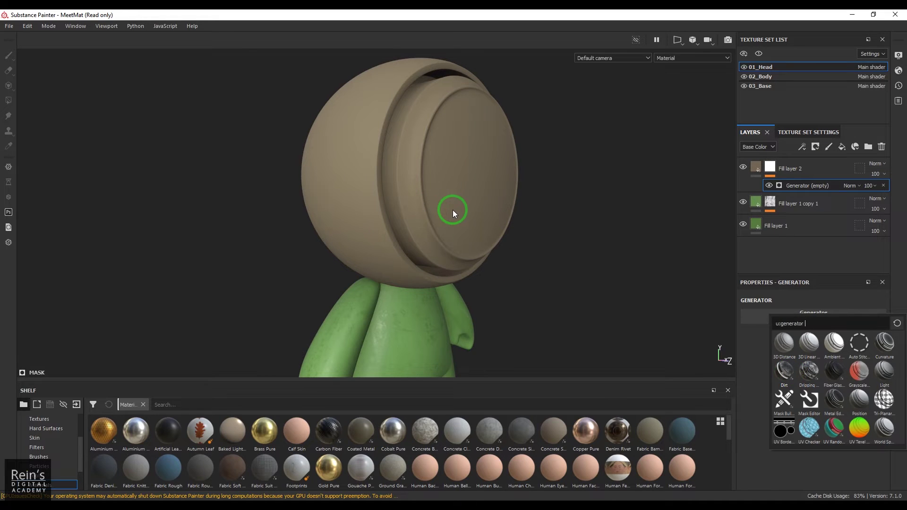
alt+drag(557, 231, 530, 222)
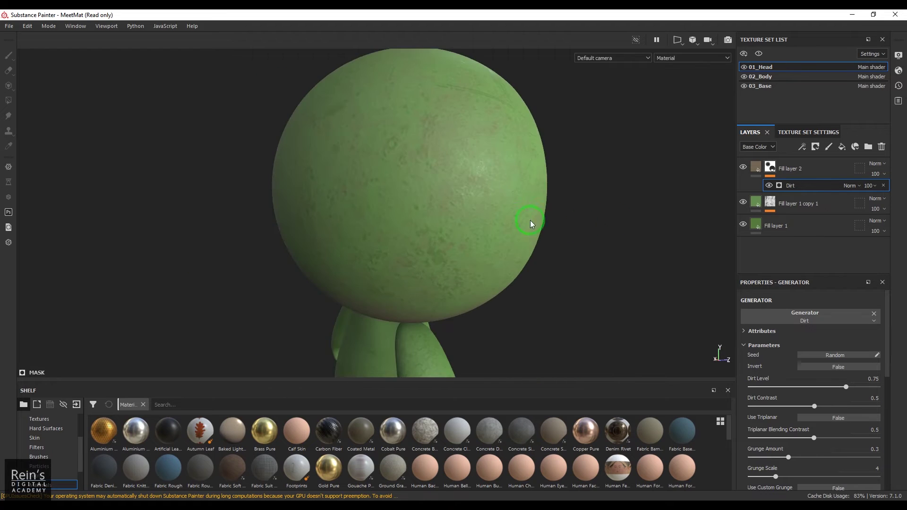
alt+right_drag(531, 221, 658, 292)
mouse_move(599, 271)
shift+right_down()
mouse_move(620, 275)
mouse_move(601, 275)
shift+right_up()
alt+drag(577, 278, 564, 269)
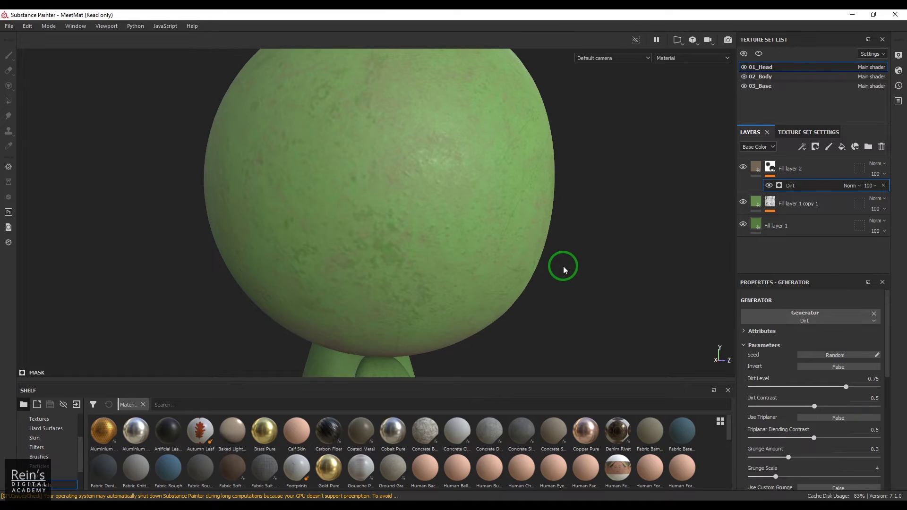
alt+middle_drag(564, 269, 612, 293)
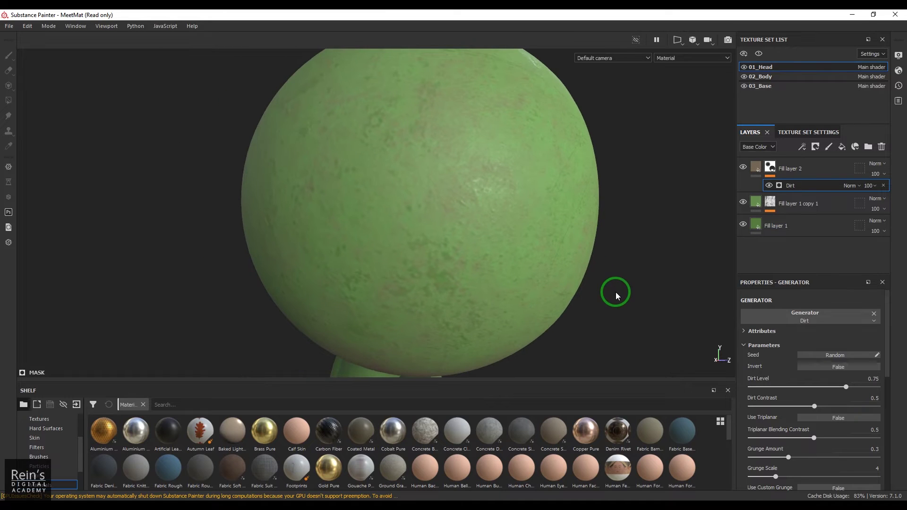
Step: Hide Fill layer 1 copy 1 to reveal the dirt over the base layer
click(743, 203)
mouse_move(623, 302)
alt+mouse_down()
mouse_move(546, 297)
mouse_move(622, 306)
mouse_move(631, 316)
mouse_move(587, 316)
alt+mouse_up()
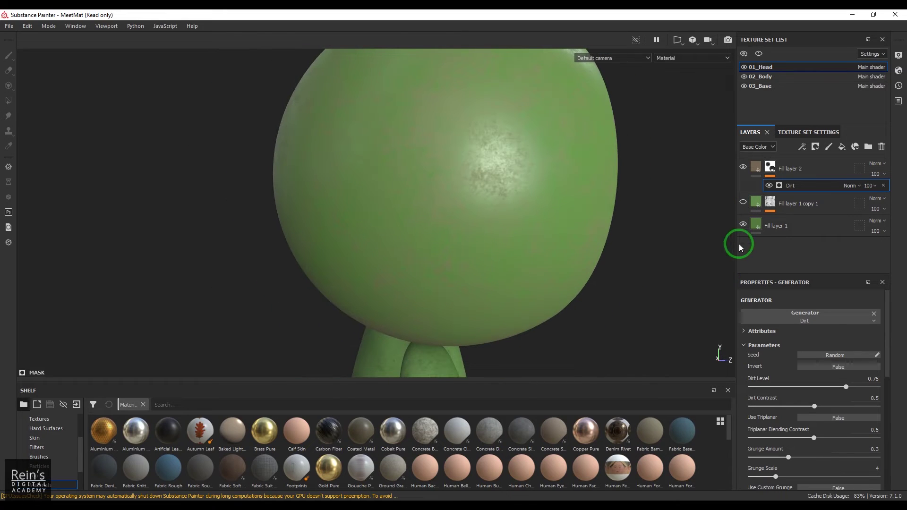
click(754, 225)
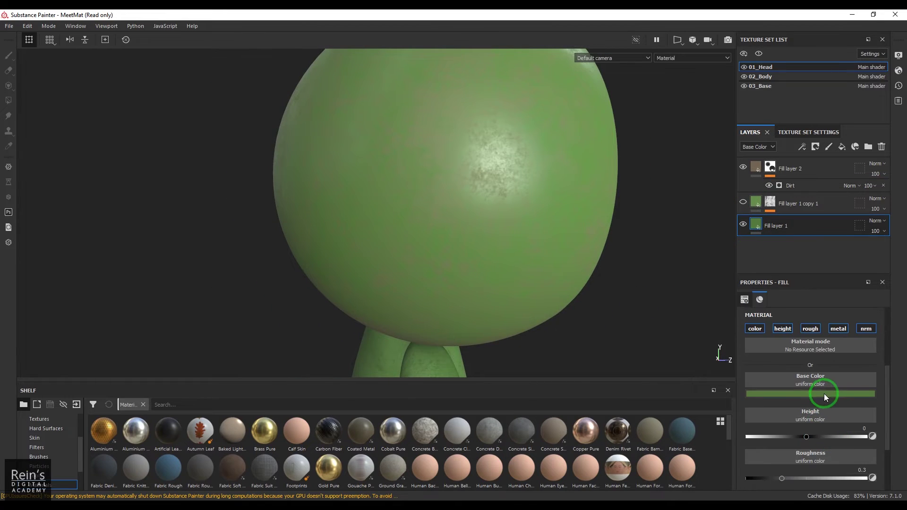
Step: Change Fill layer 1's base colour from green to a darker blue
click(824, 393)
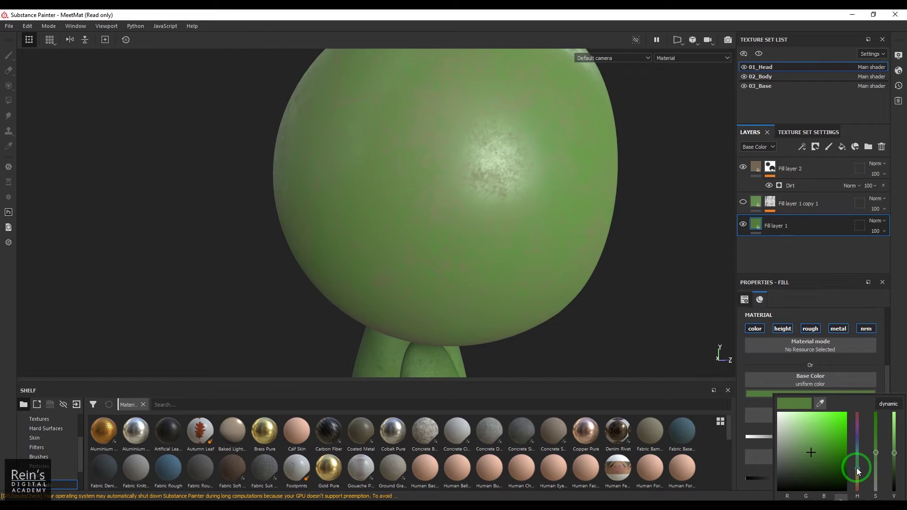
drag(857, 467, 858, 438)
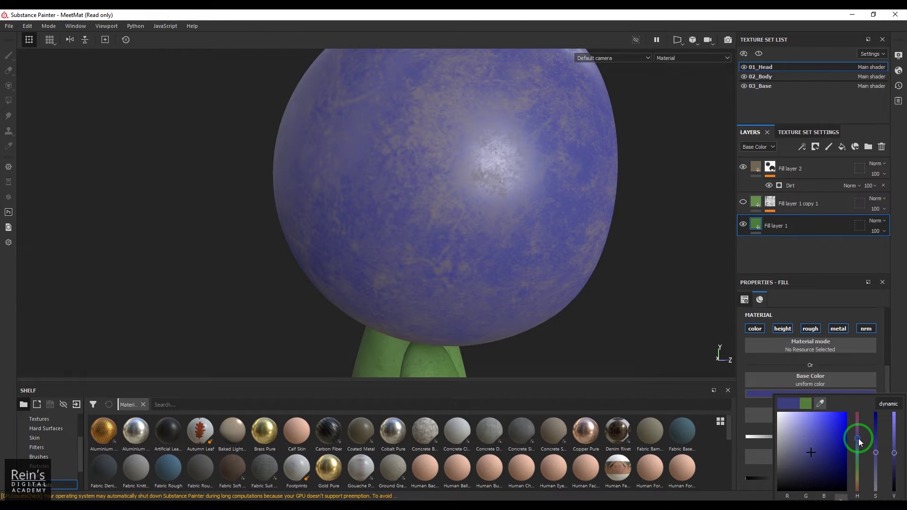
click(815, 457)
click(600, 260)
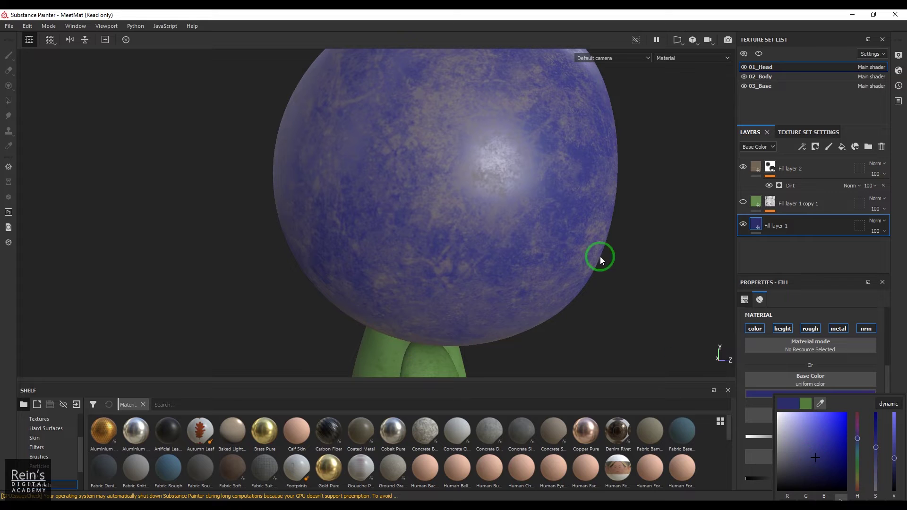
alt+drag(601, 260, 453, 208)
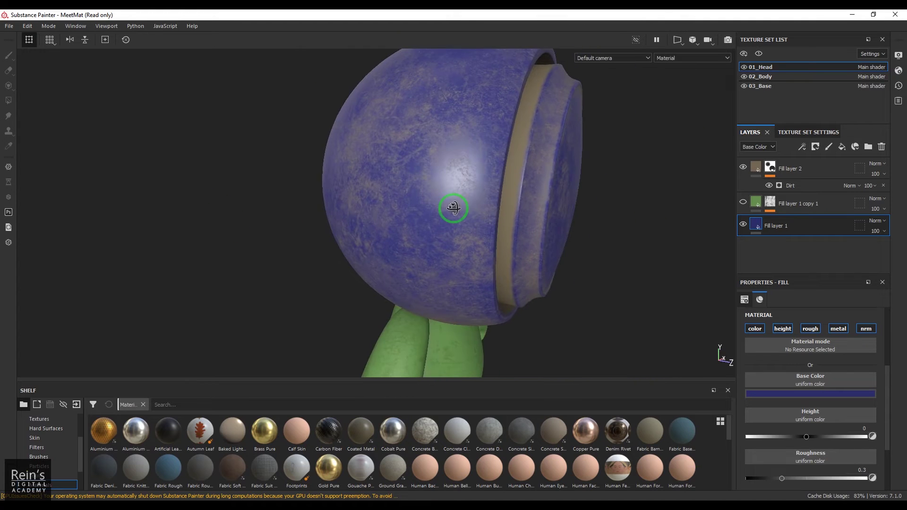
Step: Change Fill layer 1 copy 1's base colour to a deep blue
click(742, 203)
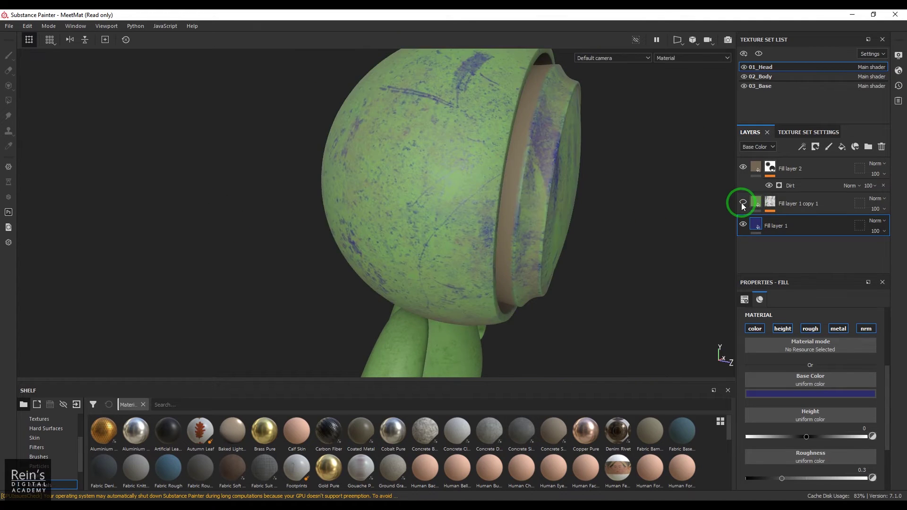
click(743, 203)
click(743, 203)
click(755, 203)
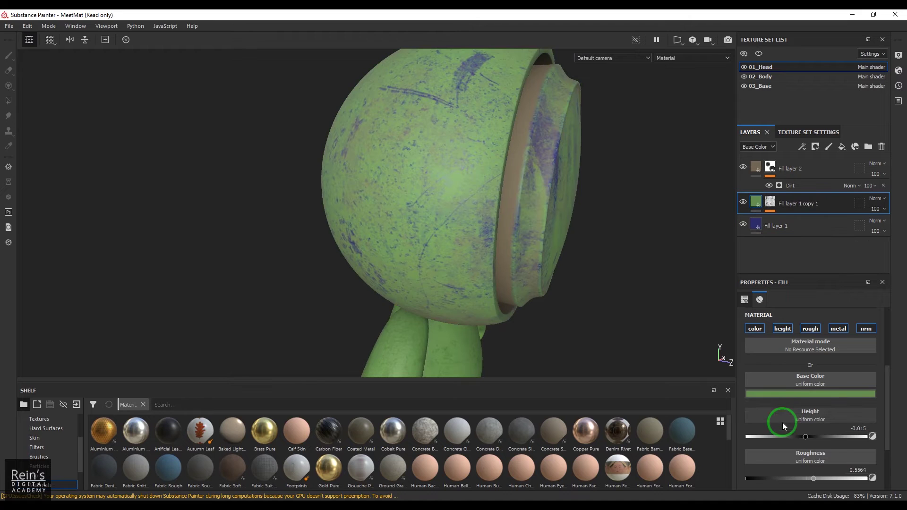
click(798, 395)
click(858, 441)
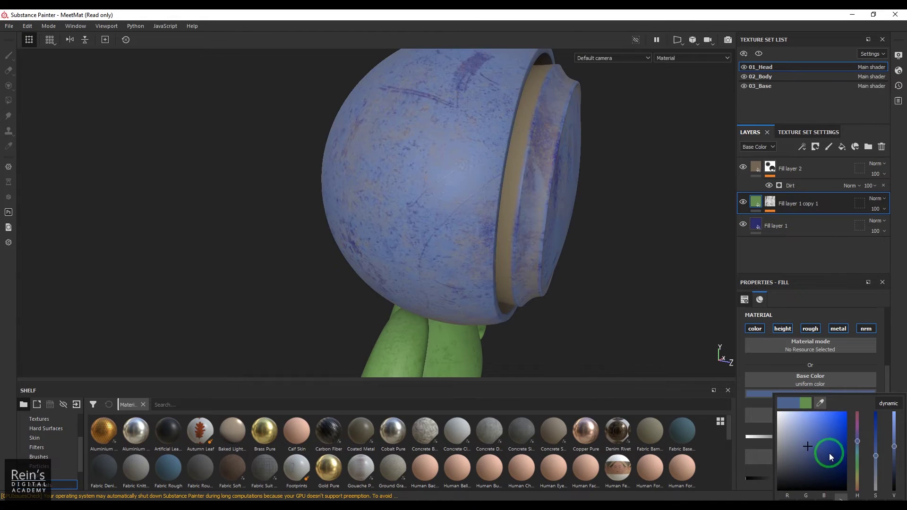
drag(828, 453, 815, 456)
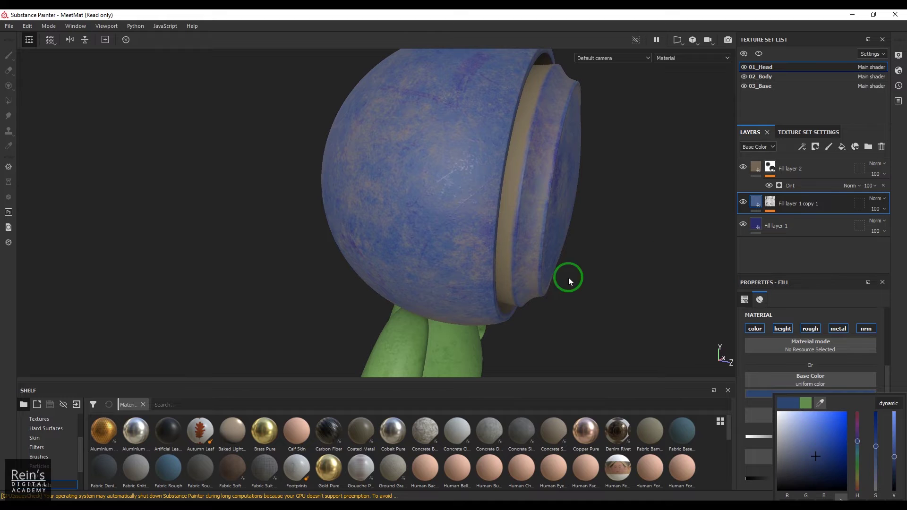
alt+drag(567, 278, 666, 225)
drag(776, 203, 741, 202)
alt+drag(501, 255, 699, 243)
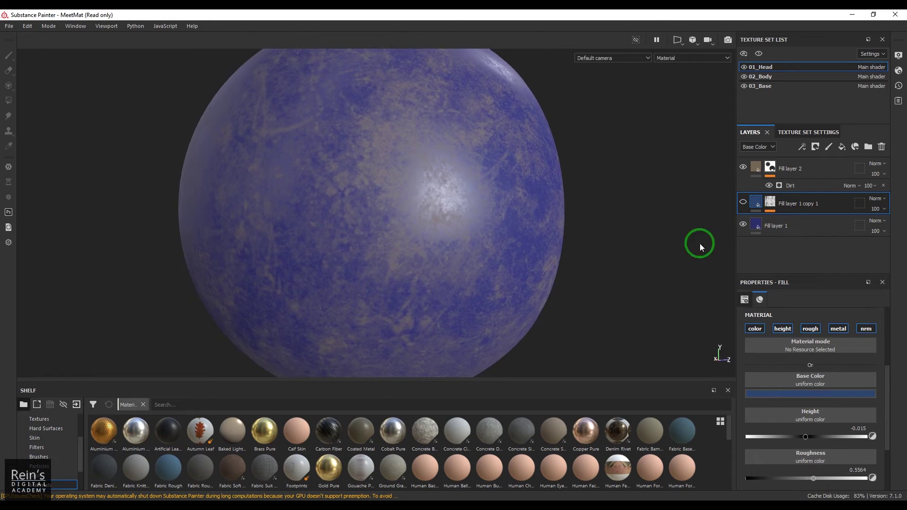
Step: Select the Dirt generator and randomize its seed four times
click(789, 185)
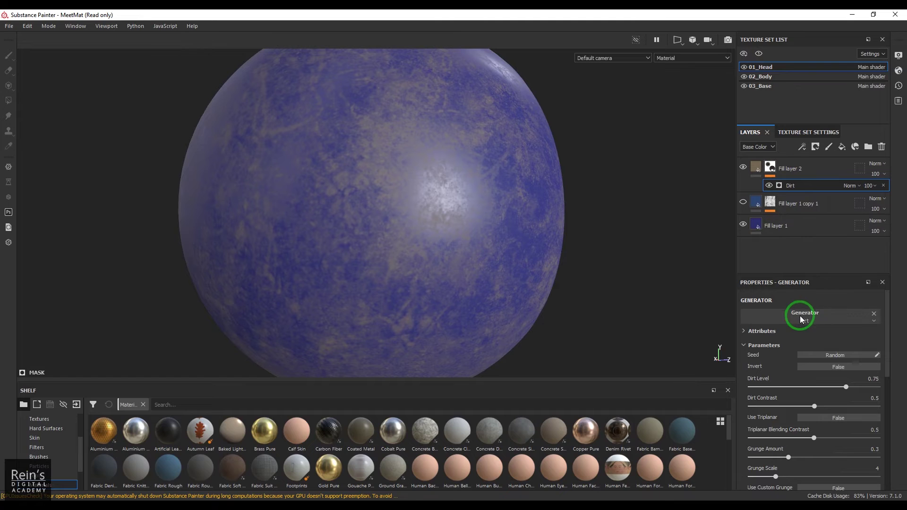
click(832, 440)
click(839, 426)
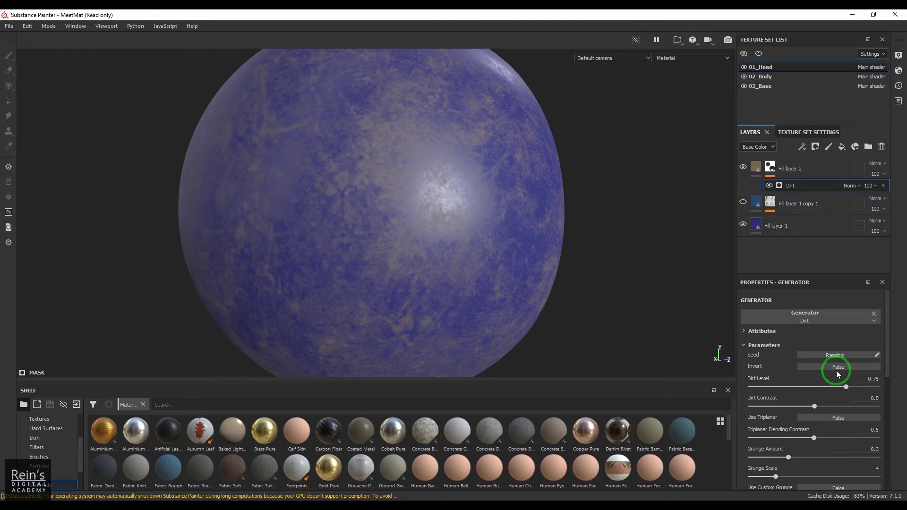
click(844, 357)
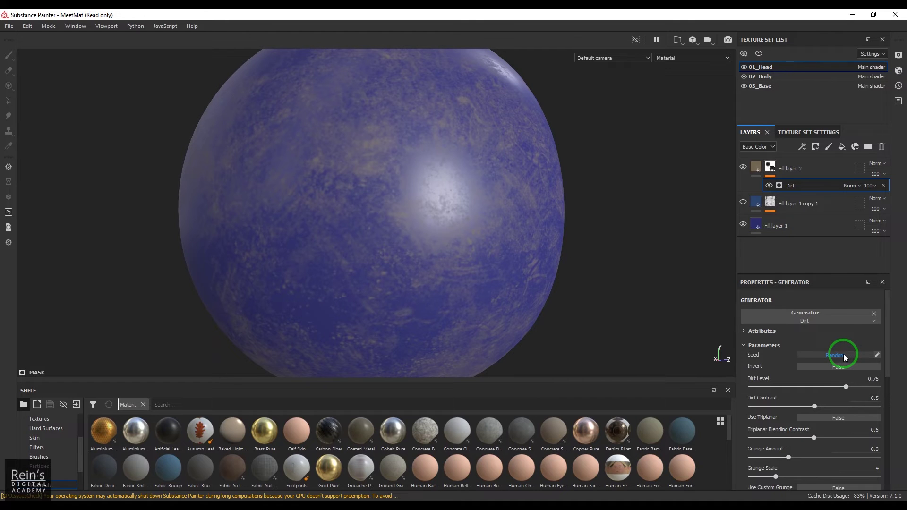
click(844, 358)
click(844, 357)
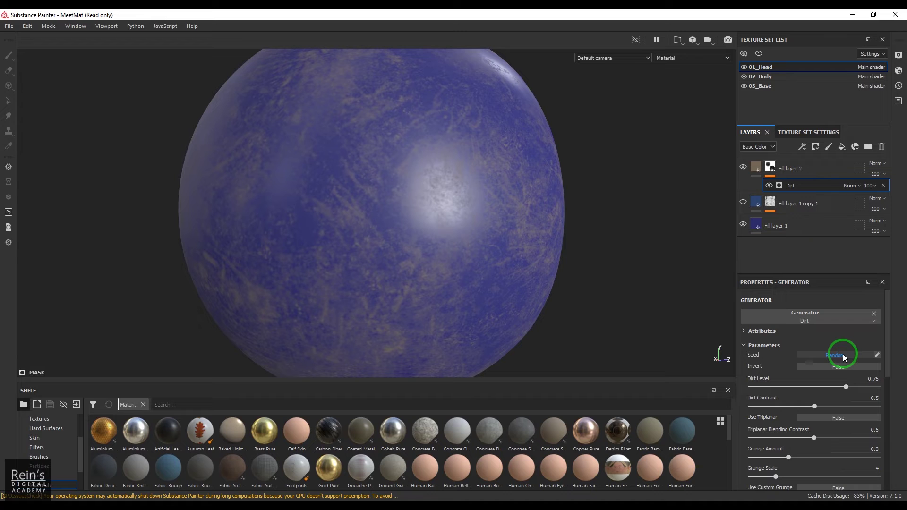
click(845, 357)
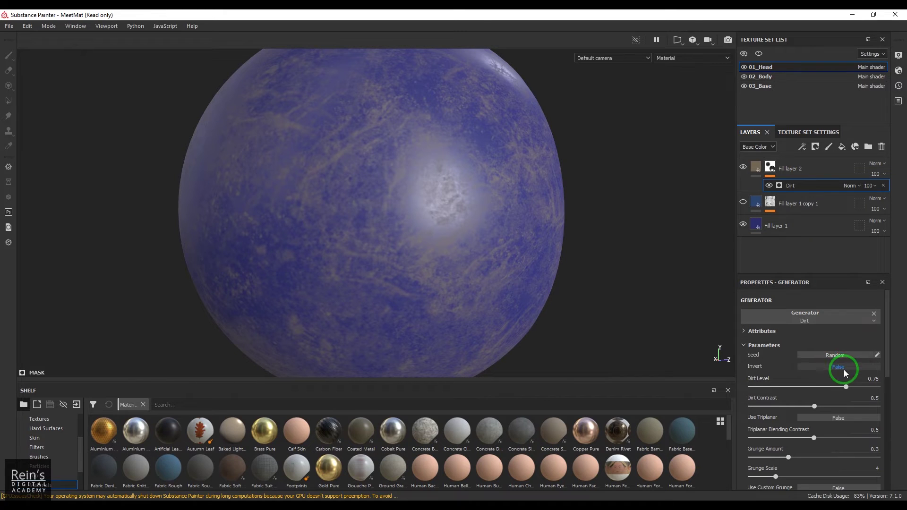
Step: Toggle the dirt mask's Invert to compare, leaving it False
click(845, 372)
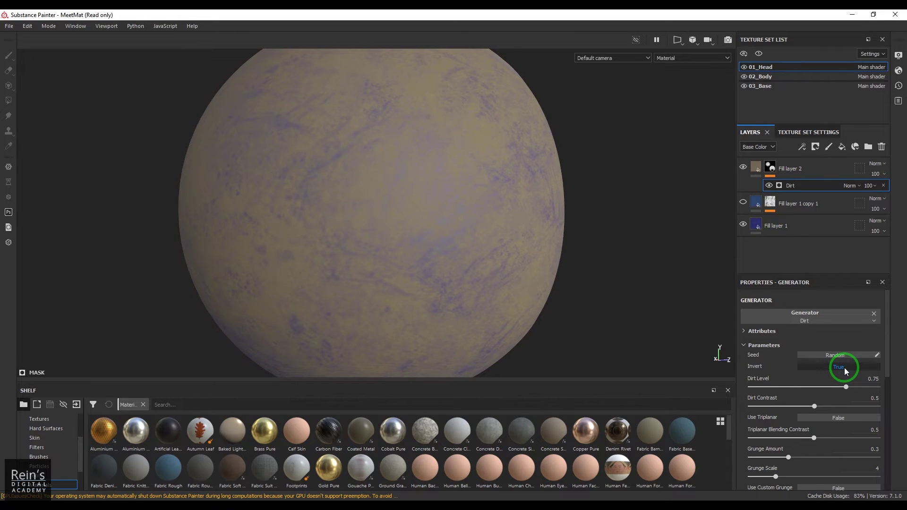
click(845, 371)
click(844, 372)
click(845, 372)
click(845, 371)
click(844, 372)
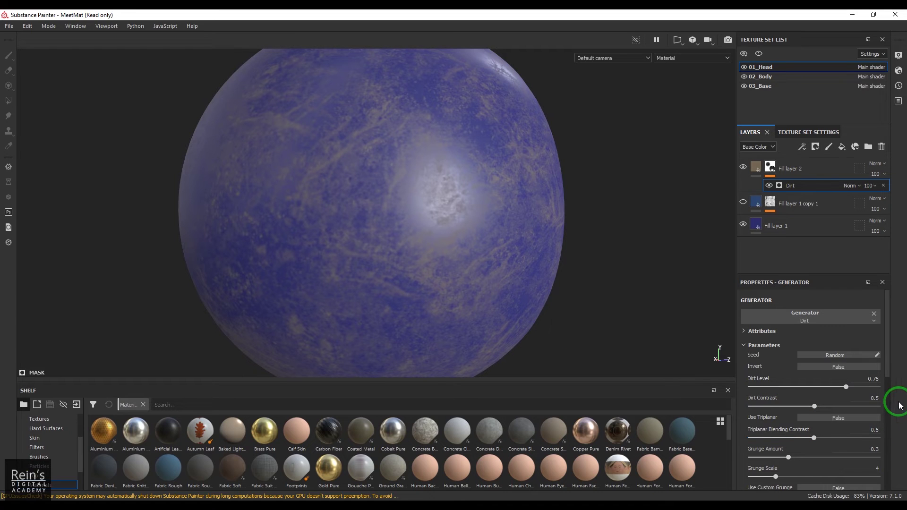
Step: Set Dirt Level to 0.78 and Dirt Contrast to 0.51
scroll(887, 373, down, 1)
scroll(888, 373, down, 1)
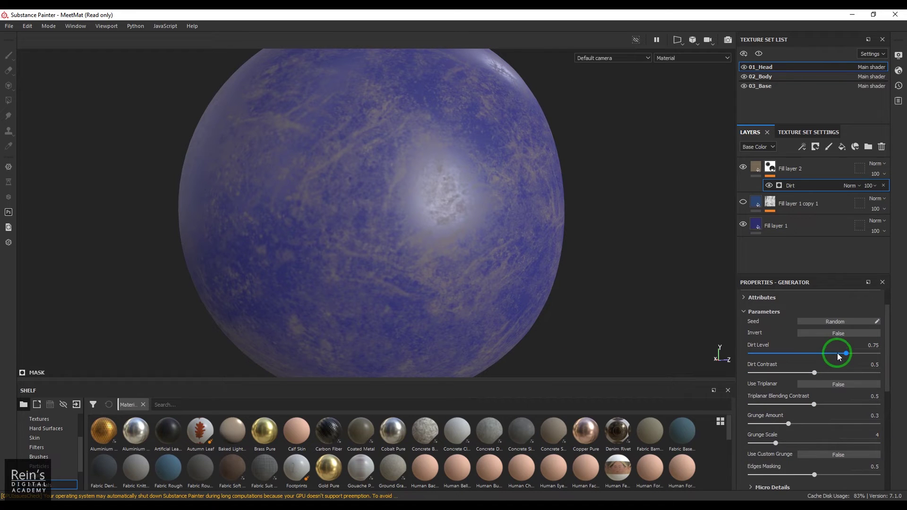
drag(837, 352, 747, 363)
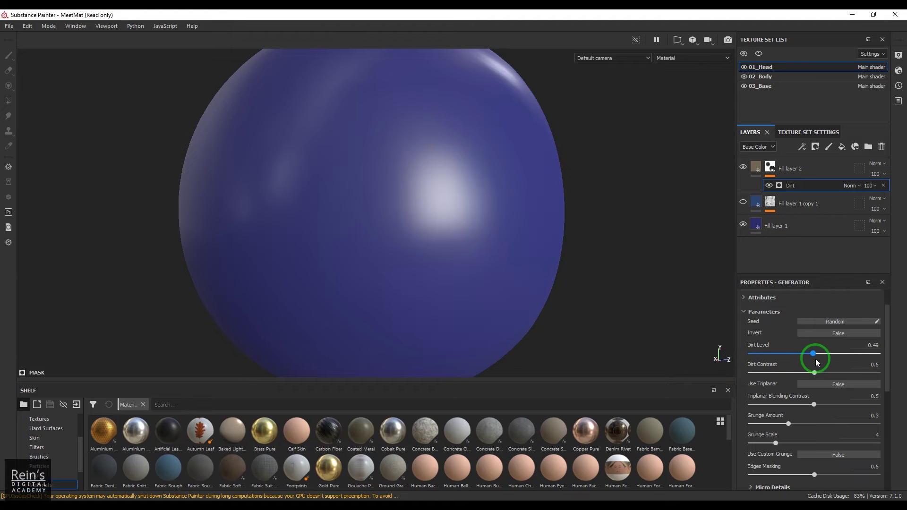
drag(817, 362, 855, 366)
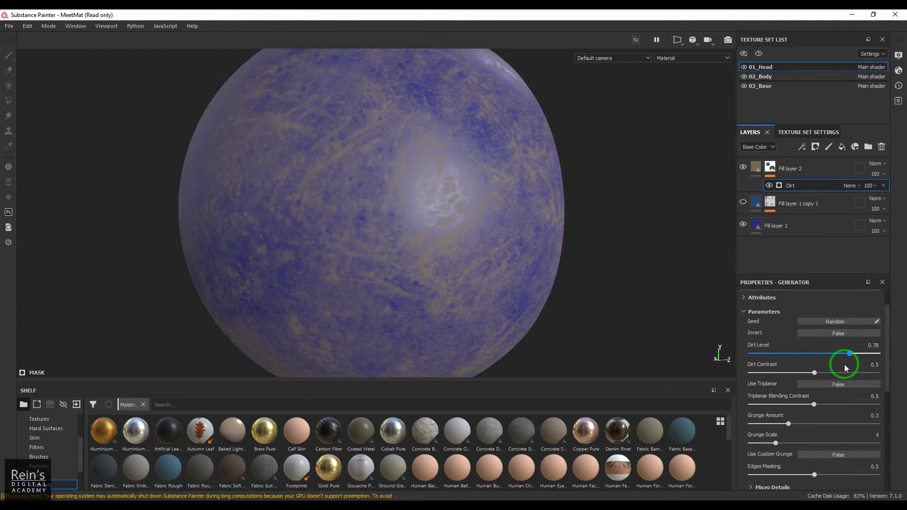
click(803, 374)
drag(780, 375, 815, 371)
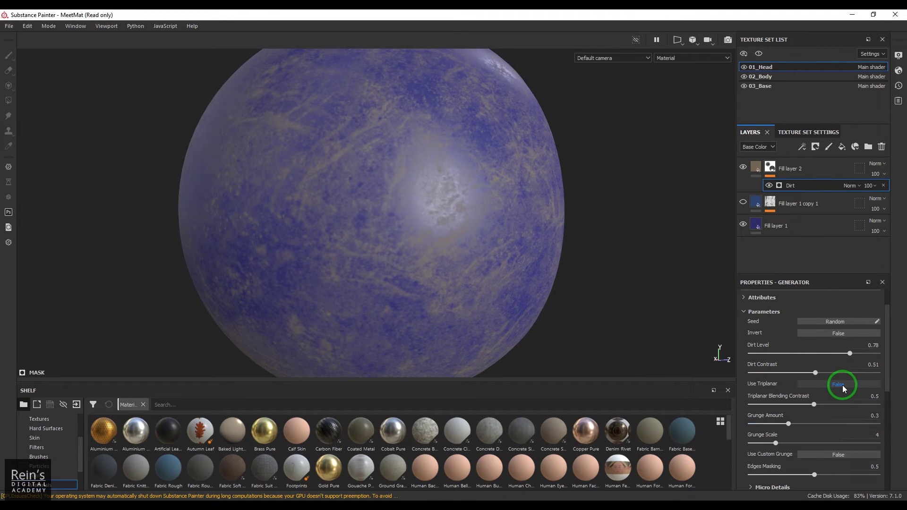
Step: Turn Use Triplanar on and raise Triplanar Blending Contrast to 1
click(843, 385)
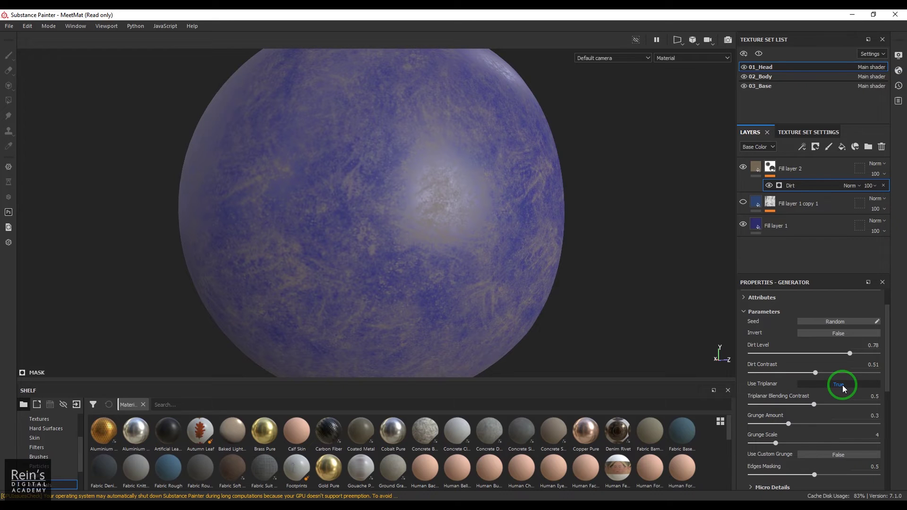
alt+drag(663, 276, 597, 204)
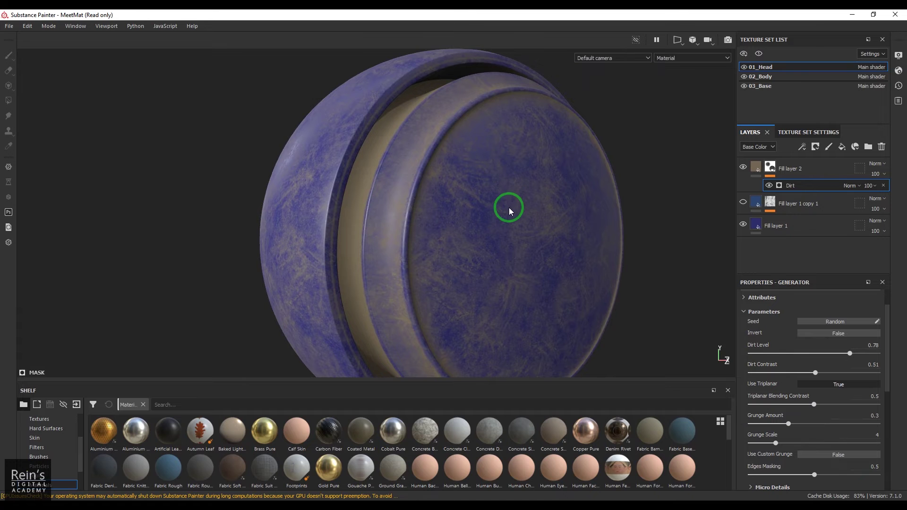
alt+drag(378, 222, 431, 223)
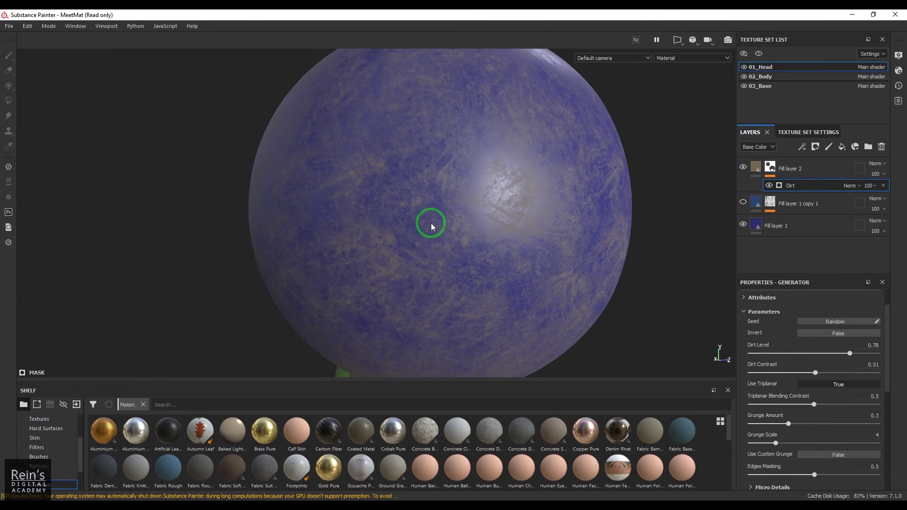
click(830, 384)
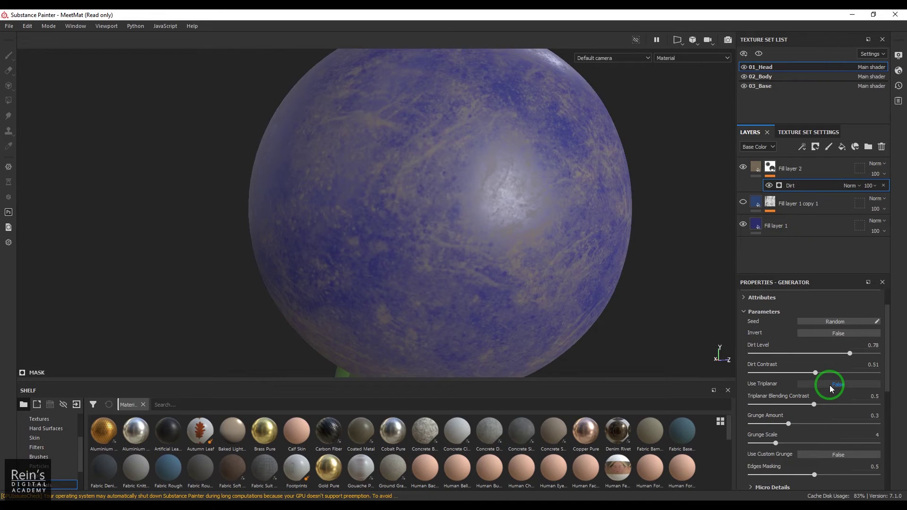
click(829, 384)
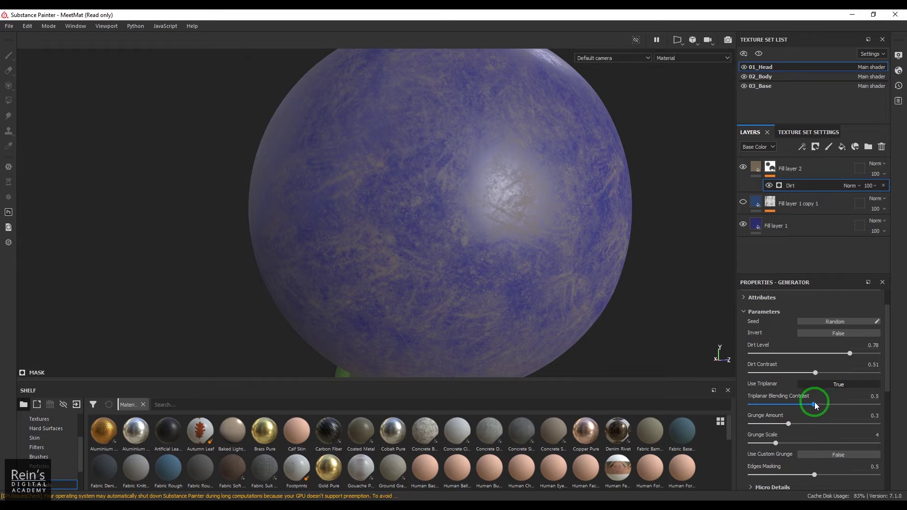
mouse_move(813, 404)
mouse_down()
mouse_move(750, 404)
mouse_move(824, 404)
mouse_up()
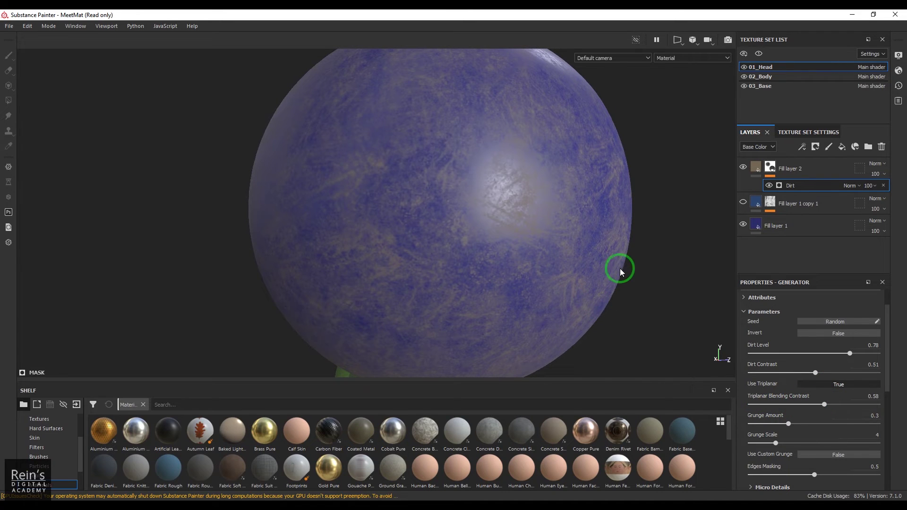
mouse_move(461, 202)
alt+mouse_down()
mouse_move(498, 228)
mouse_move(571, 222)
mouse_move(478, 289)
mouse_move(463, 203)
alt+mouse_up()
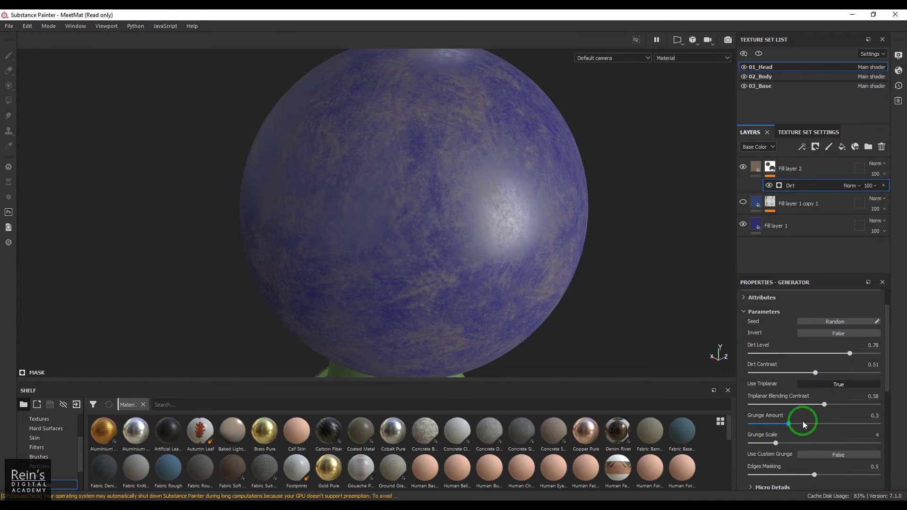
drag(818, 406, 642, 347)
Step: Lower Triplanar Blending Contrast to 0.16
scroll(549, 251, up, 3)
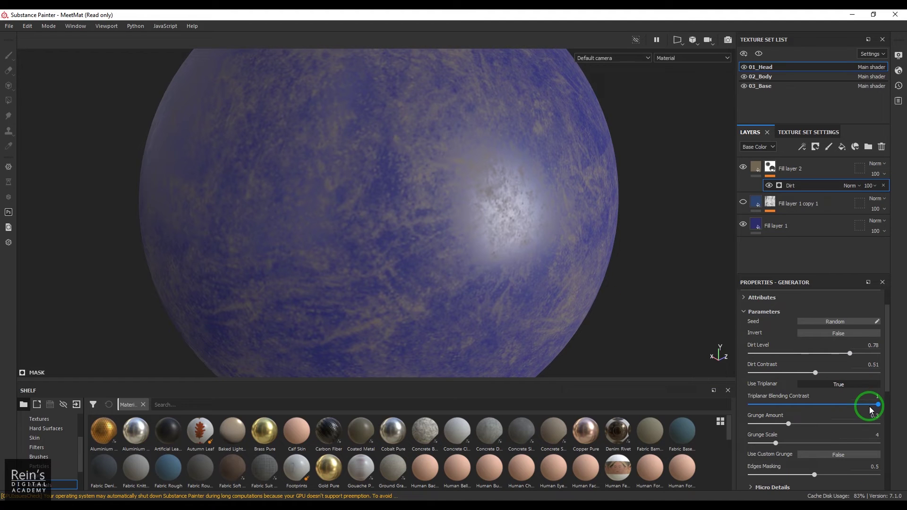
drag(868, 405, 770, 405)
scroll(270, 165, down, 5)
alt+drag(271, 166, 383, 211)
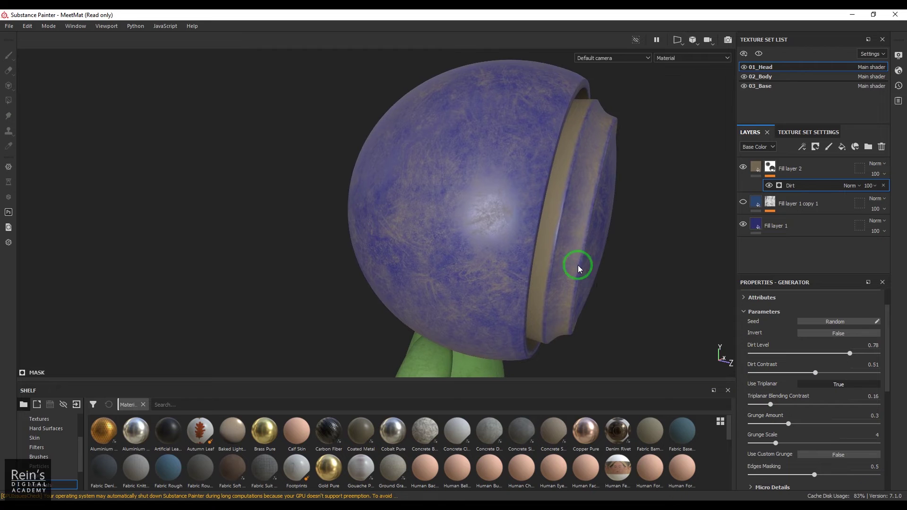
alt+drag(578, 268, 603, 257)
Step: Set Grunge Amount 0.32, Grunge Scale 1 and Edges Masking 1
drag(780, 424, 727, 436)
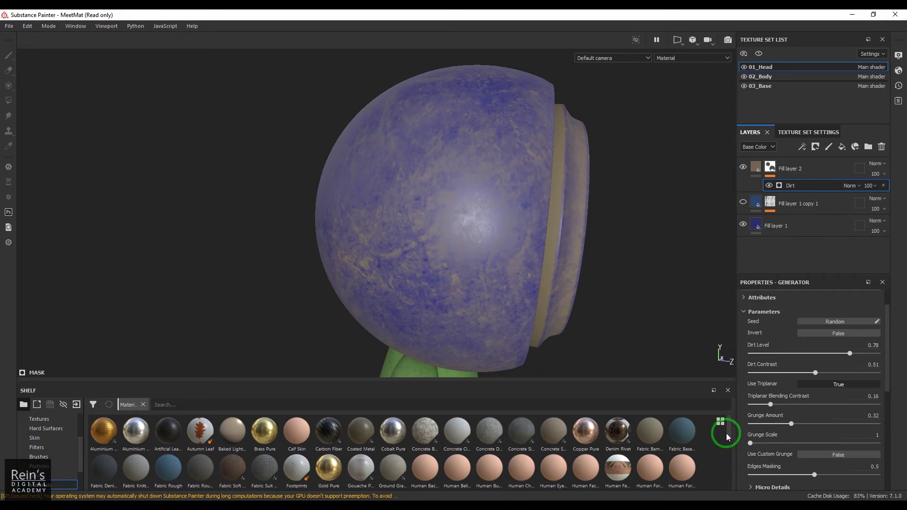
alt+drag(560, 307, 628, 317)
scroll(812, 399, down, 1)
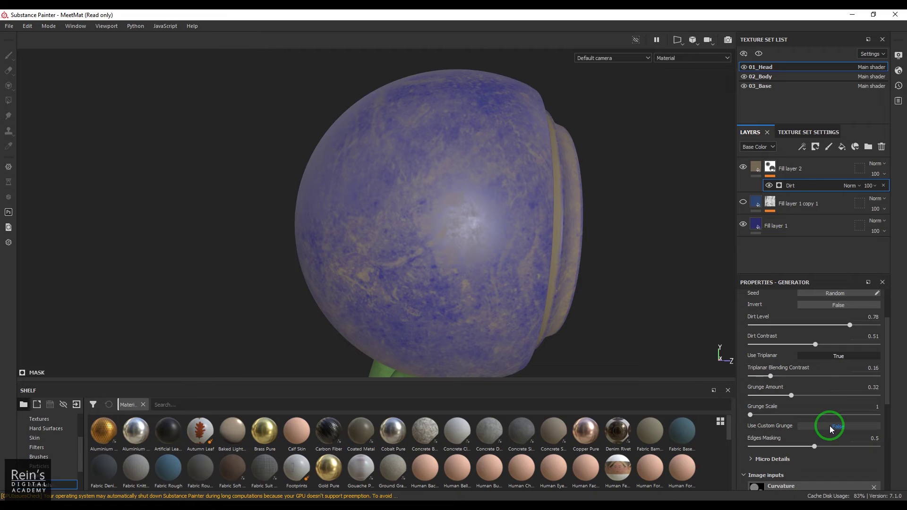
drag(813, 445, 898, 450)
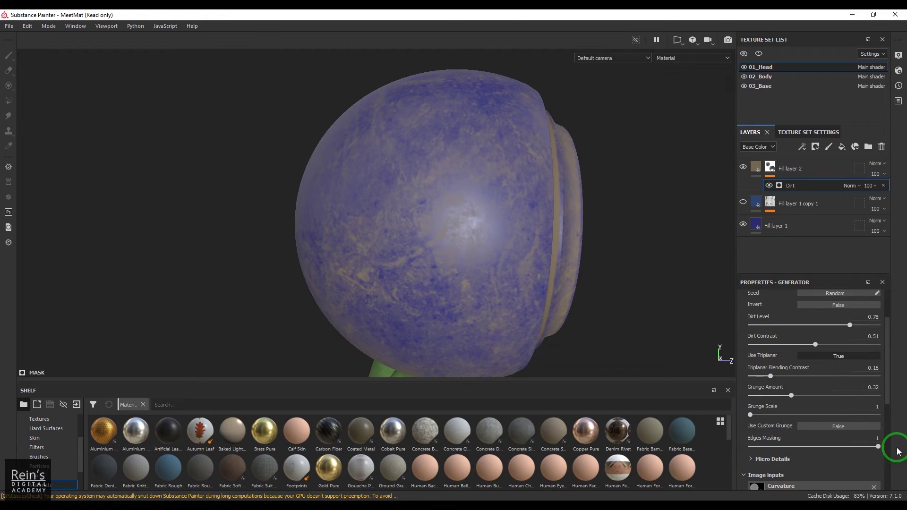
alt+drag(609, 277, 685, 336)
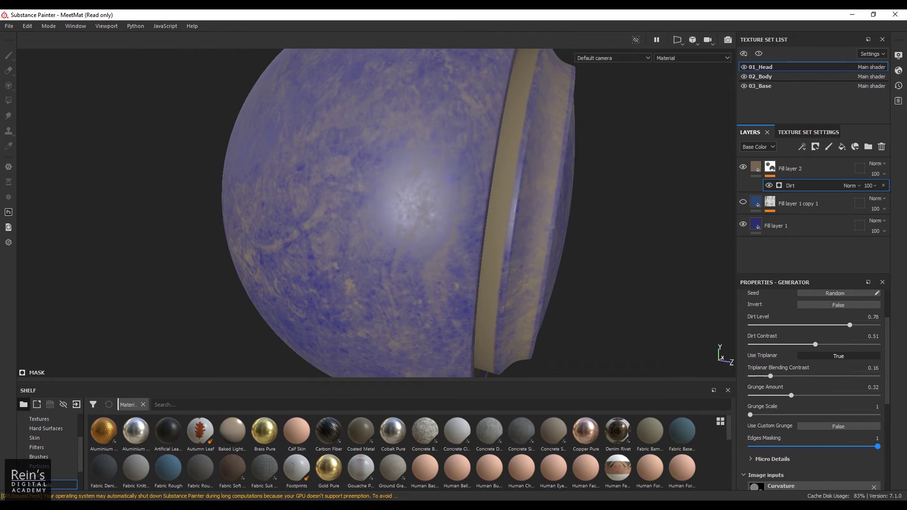
alt+drag(559, 283, 289, 169)
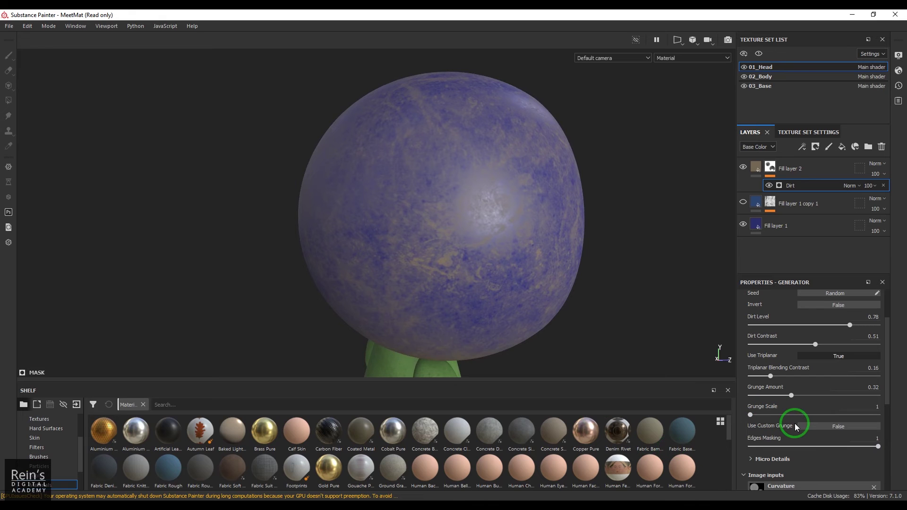
drag(891, 368, 887, 460)
Step: Pick BnW Spots 1 from a 'noise' resource search as the Dirt mask's custom grunge texture
click(823, 401)
text(fla)
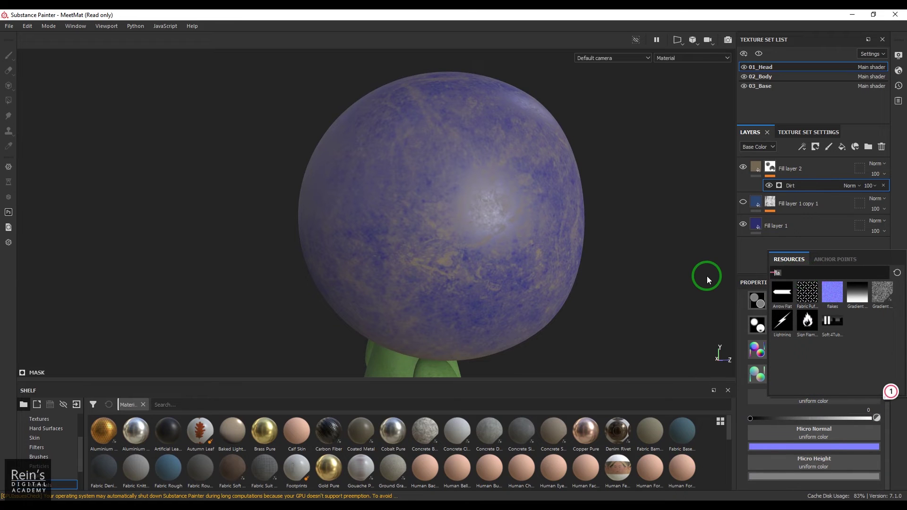
key(BackSpace)
key(BackSpace)
key(BackSpace)
text(noi)
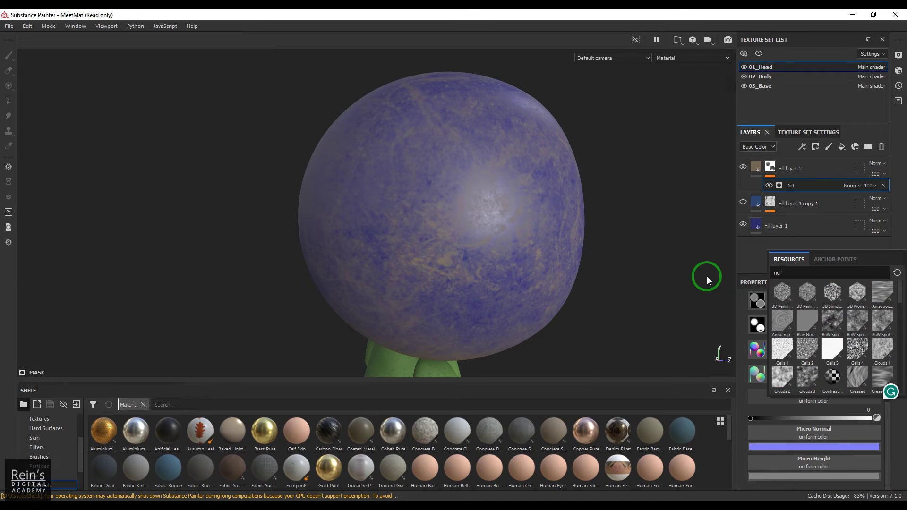
text(se)
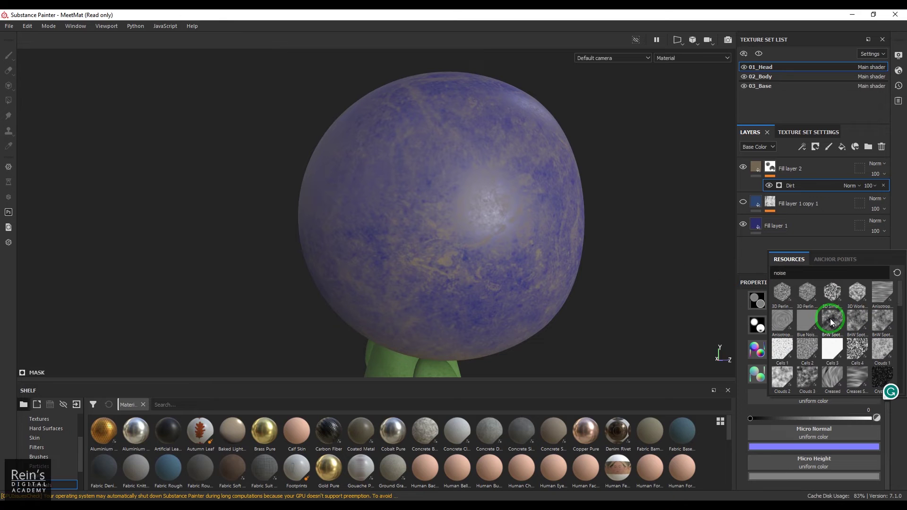
mouse_move(832, 322)
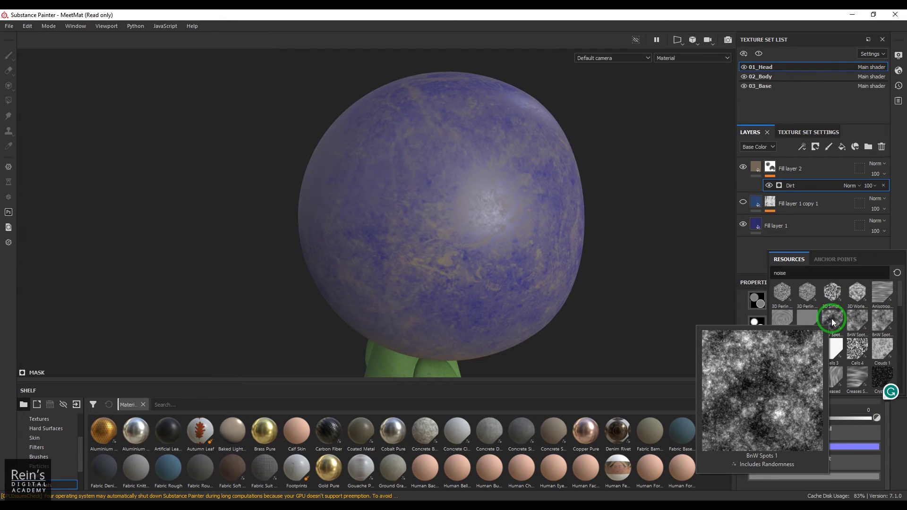
click(831, 320)
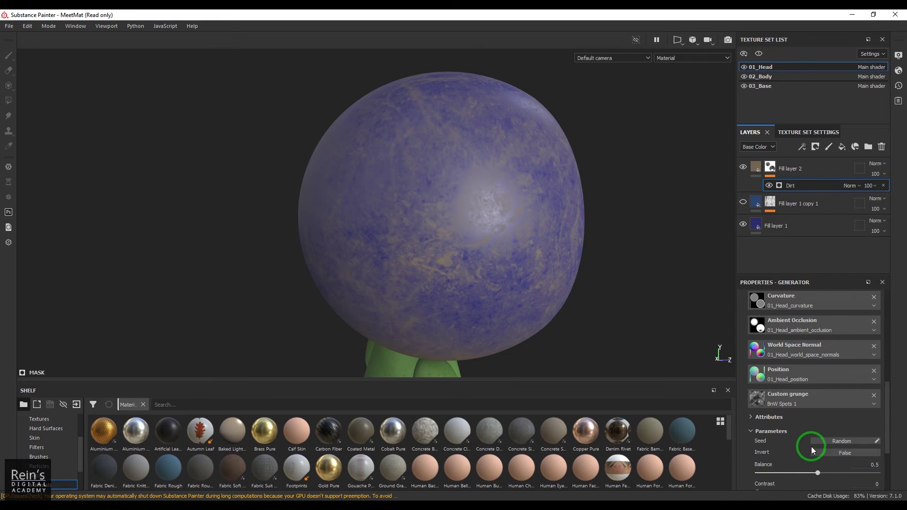
Step: Switch the Dirt generator's Use Custom Grunge setting from False to True
scroll(811, 447, down, 2)
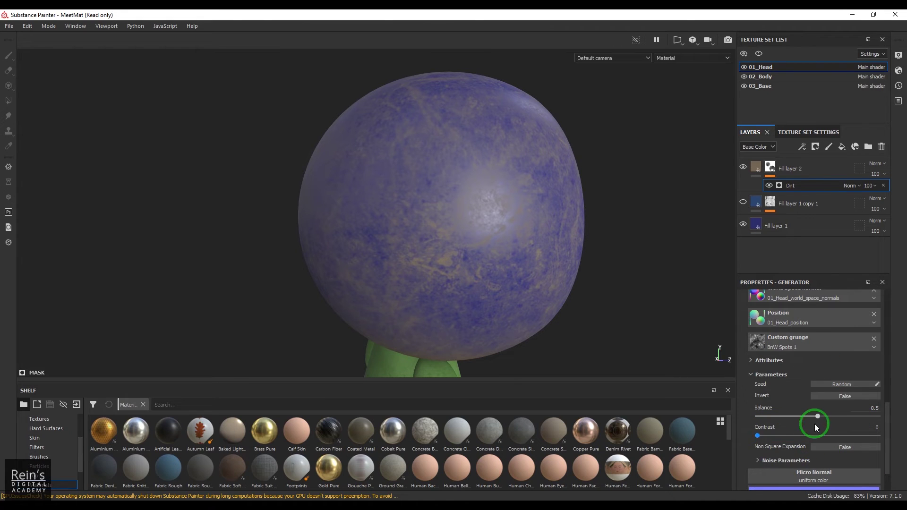
scroll(815, 412, up, 5)
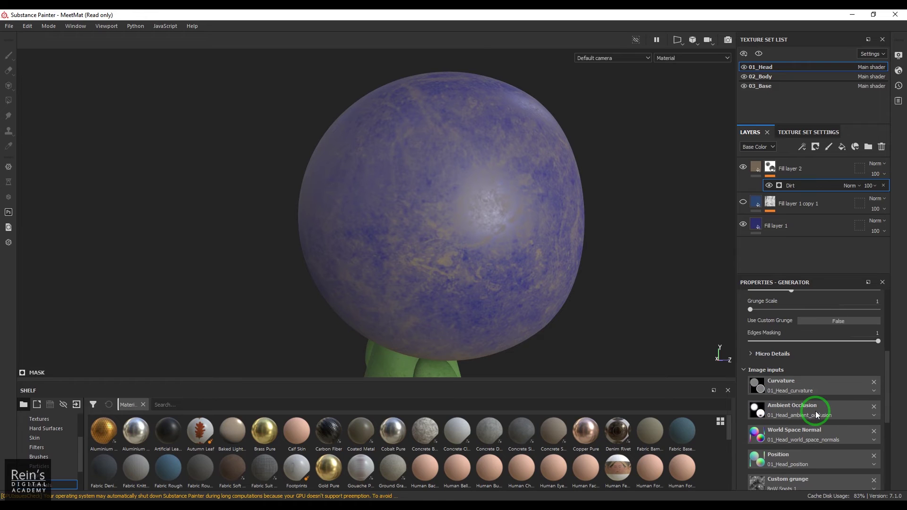
scroll(815, 411, up, 1)
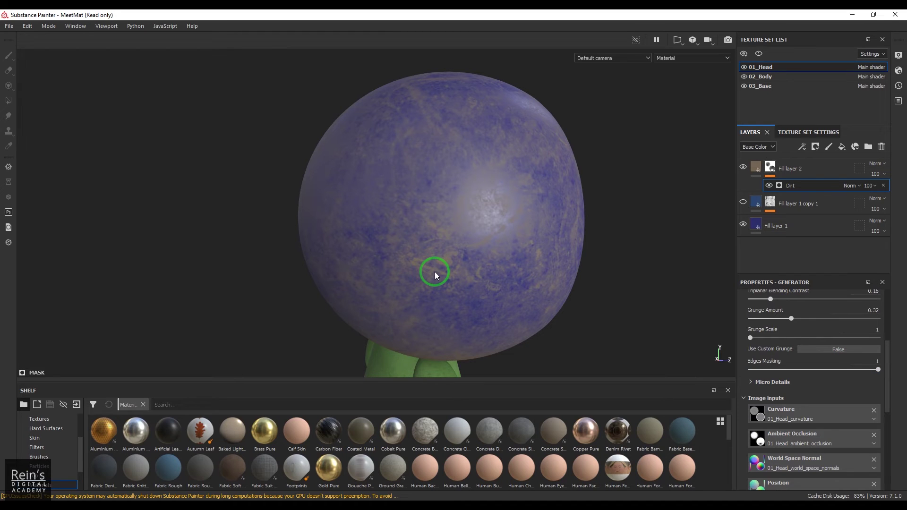
click(831, 350)
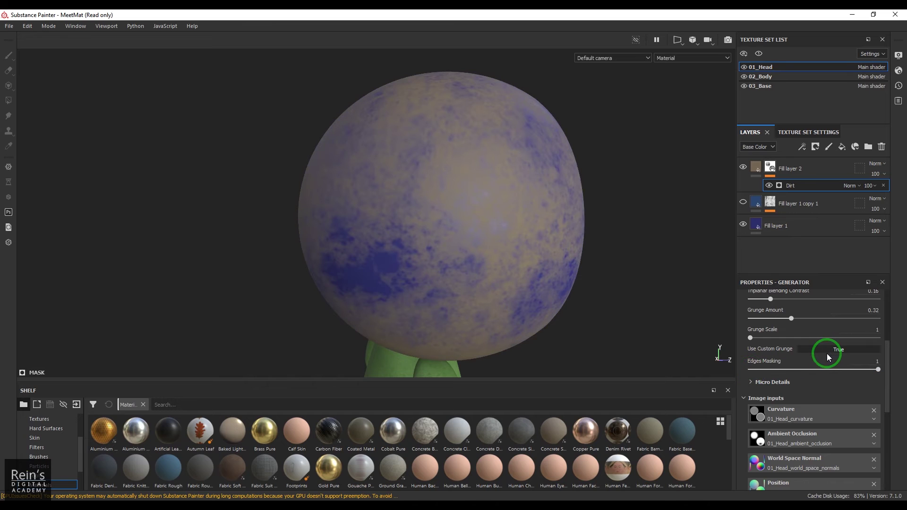
Step: Set the BnW Spots 1 grunge to Invert True and Balance 0.75, with Contrast back at 0
scroll(817, 389, down, 8)
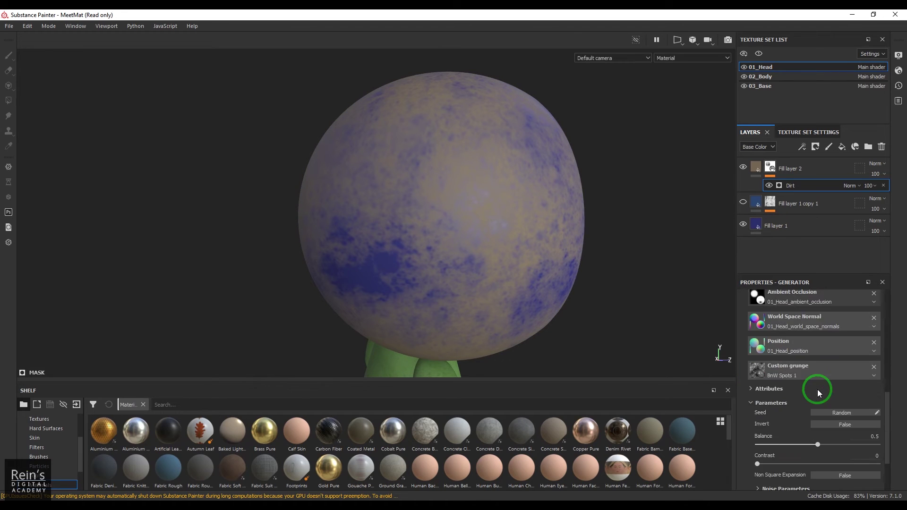
drag(811, 370, 835, 378)
click(844, 354)
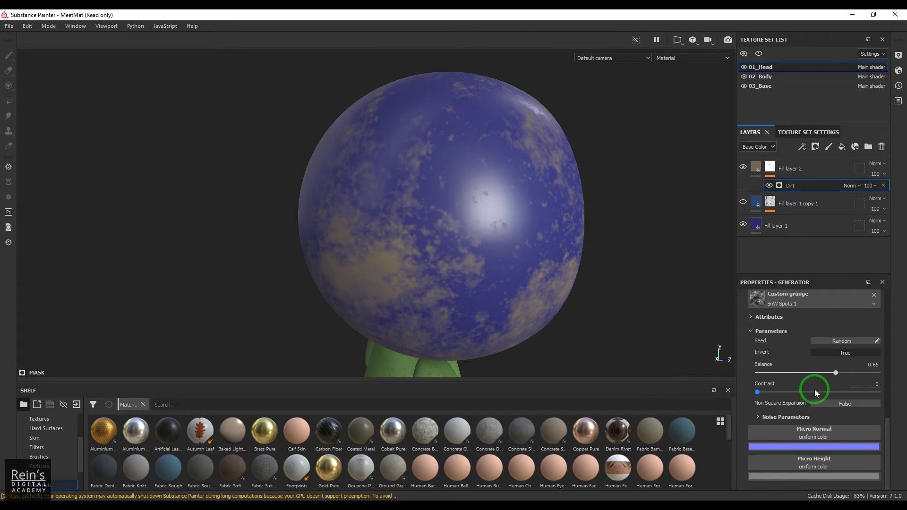
drag(823, 384, 856, 376)
drag(781, 392, 873, 392)
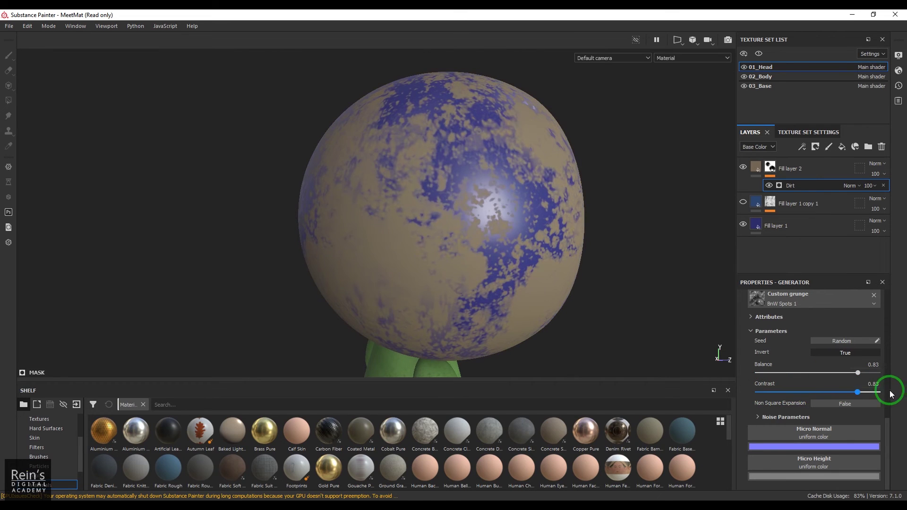
drag(794, 392, 847, 377)
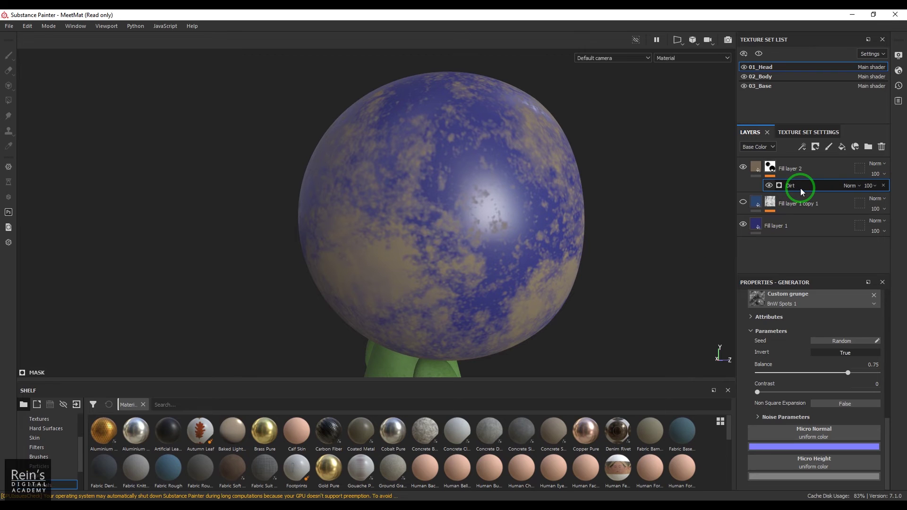
click(801, 150)
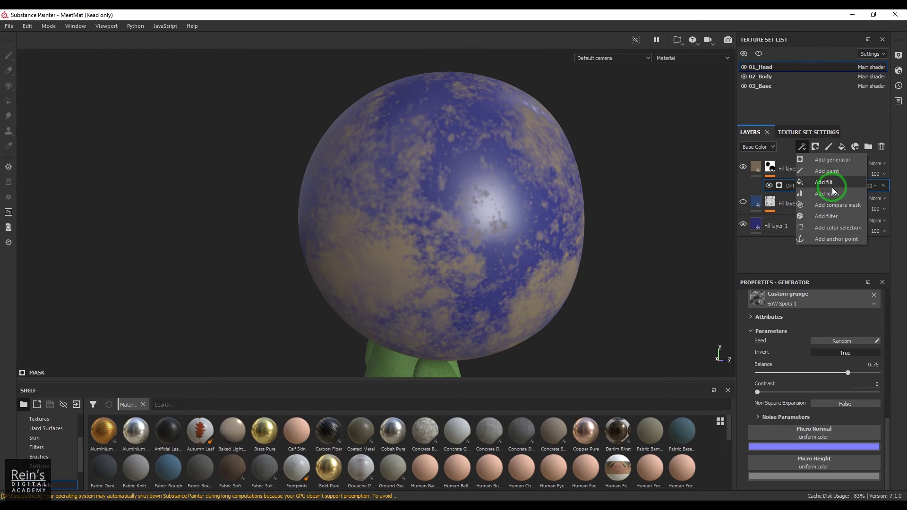
click(834, 216)
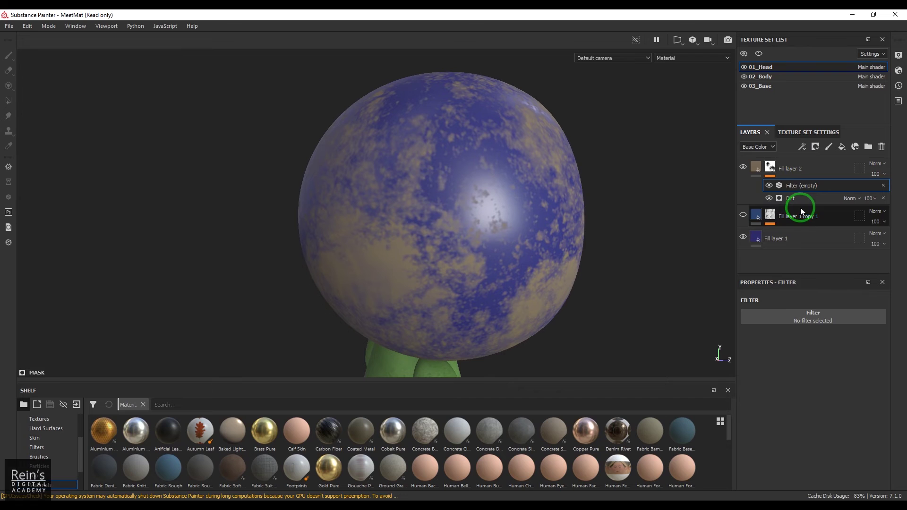
click(811, 317)
click(861, 353)
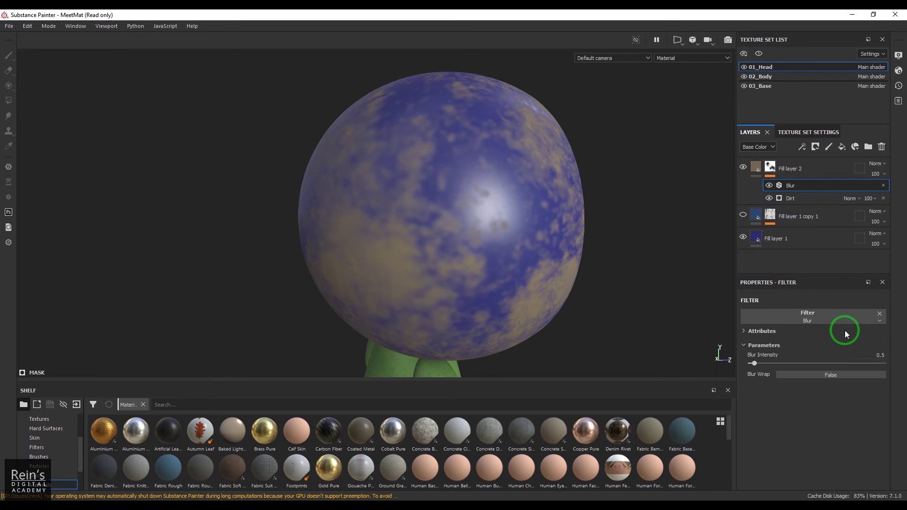
drag(789, 363, 741, 367)
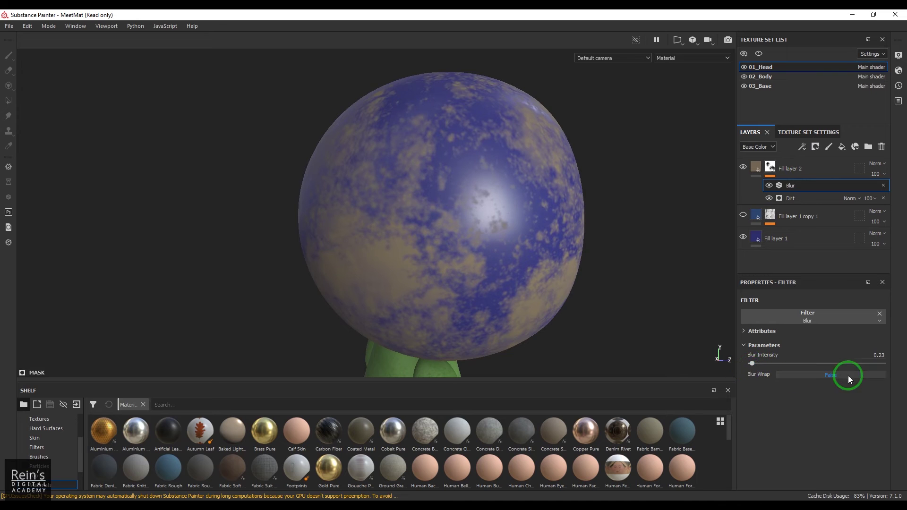
click(879, 354)
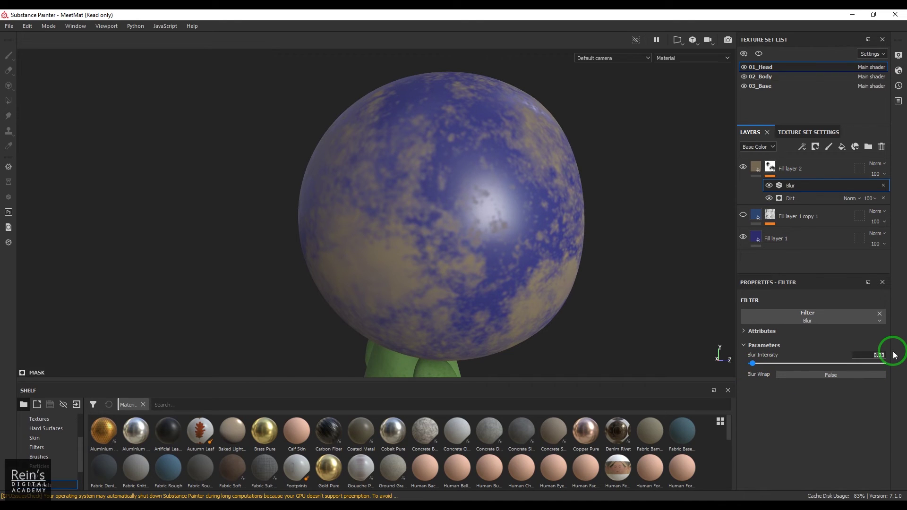
click(894, 355)
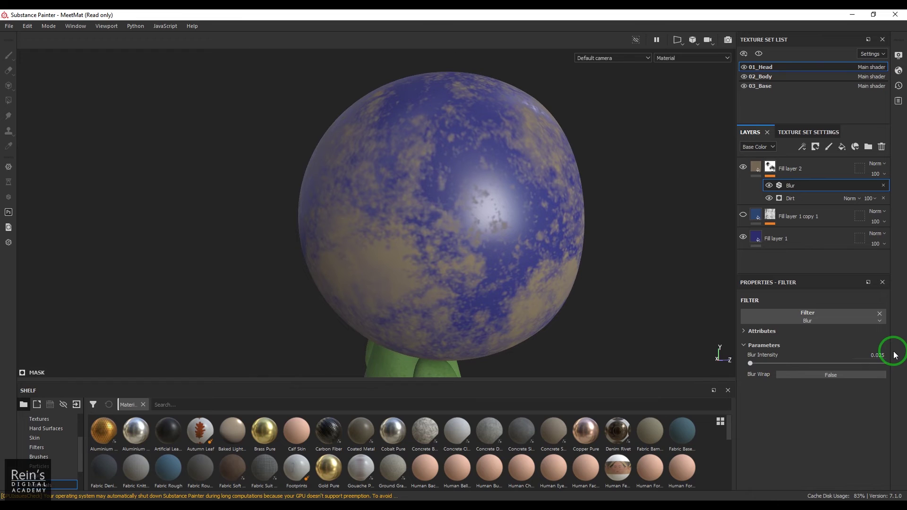
click(772, 191)
click(882, 185)
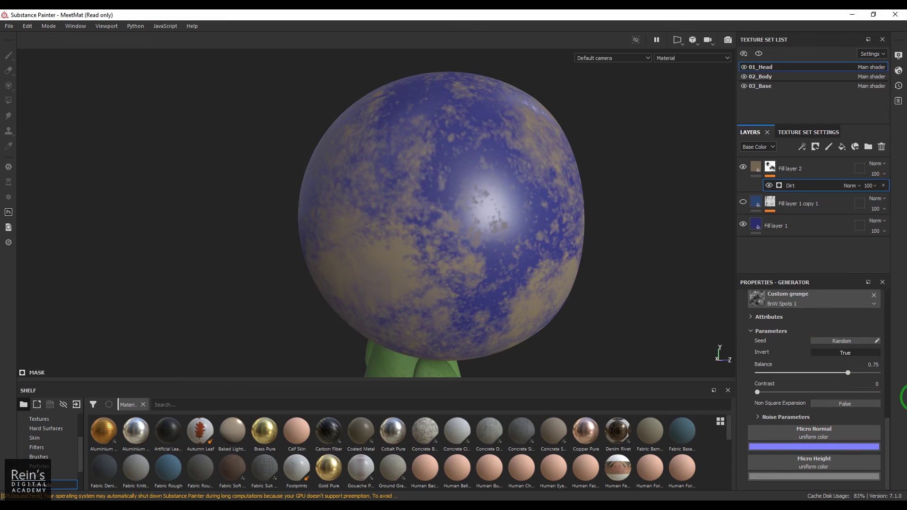
Step: Set the custom grunge Balance to 0.76 and keep its Contrast at 0
scroll(890, 450, up, 1)
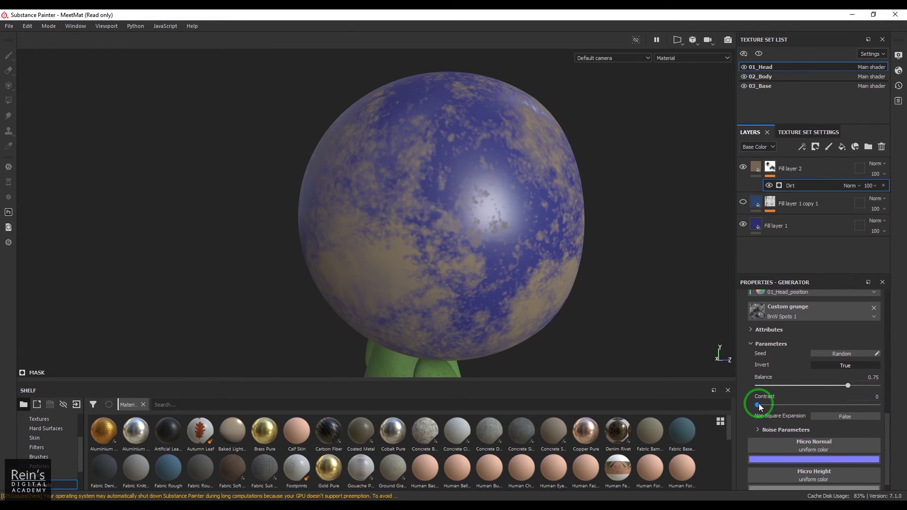
mouse_move(758, 404)
mouse_down()
mouse_move(830, 404)
mouse_move(757, 404)
mouse_up()
mouse_move(848, 386)
mouse_down()
mouse_move(768, 385)
mouse_move(871, 386)
mouse_move(849, 389)
mouse_up()
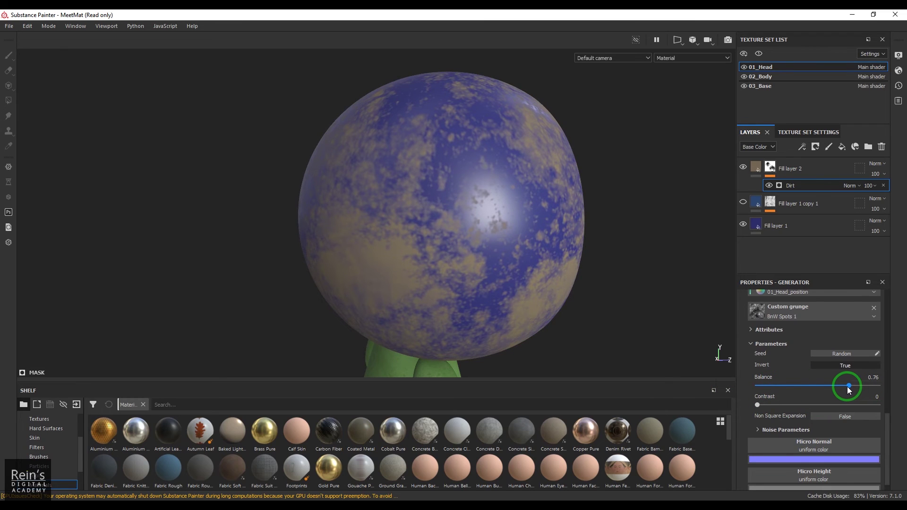
scroll(842, 435, down, 1)
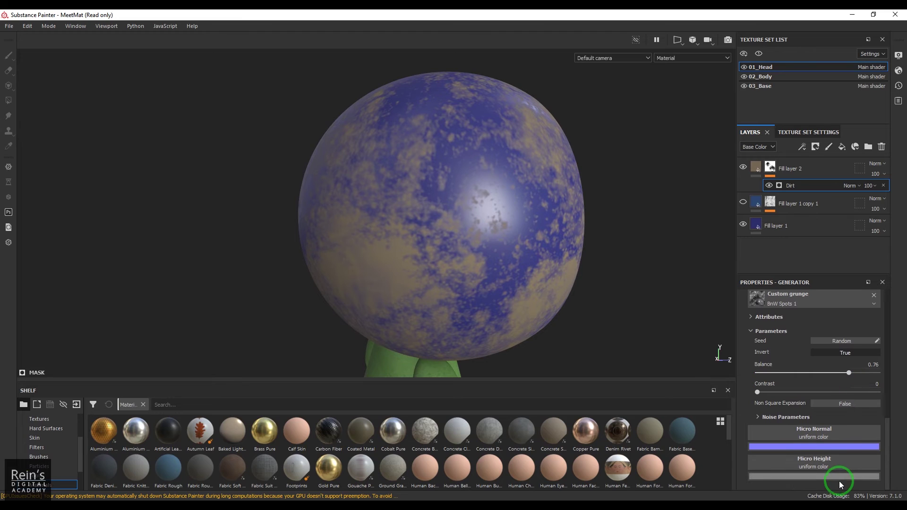
click(835, 431)
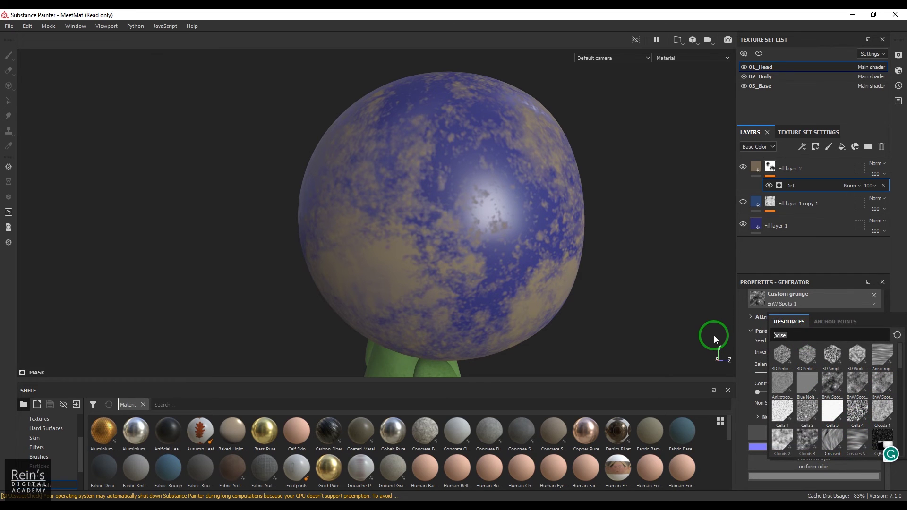
Step: Search 'grunge' and assign Grunge Concrete as the micro height texture, then expand Micro Details
text(grunge)
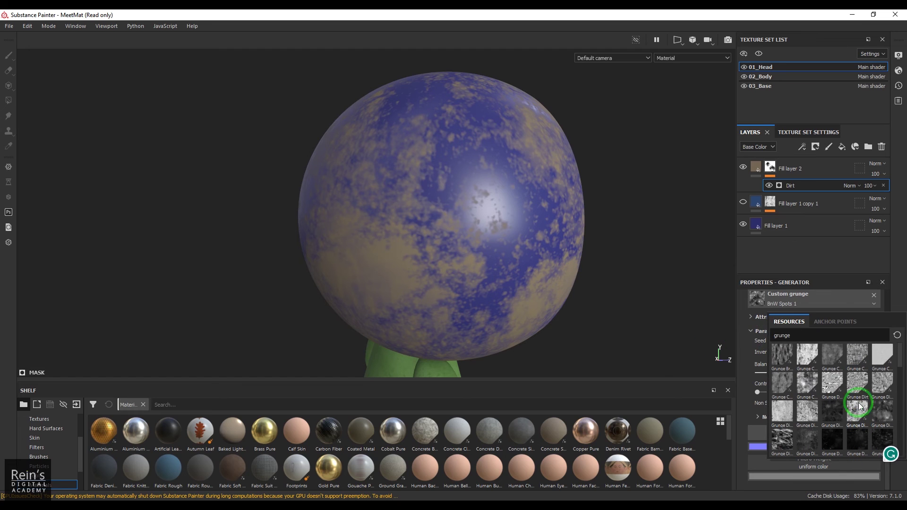
click(827, 360)
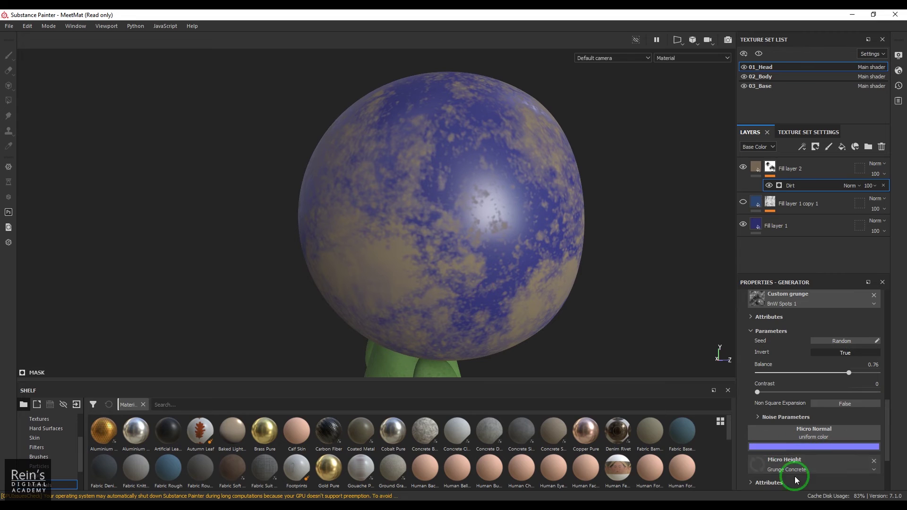
scroll(817, 455, up, 3)
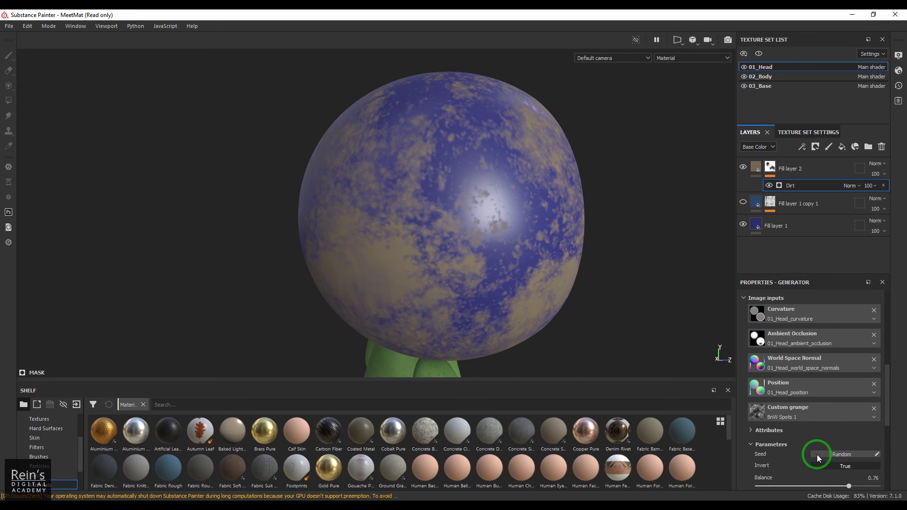
scroll(817, 454, up, 5)
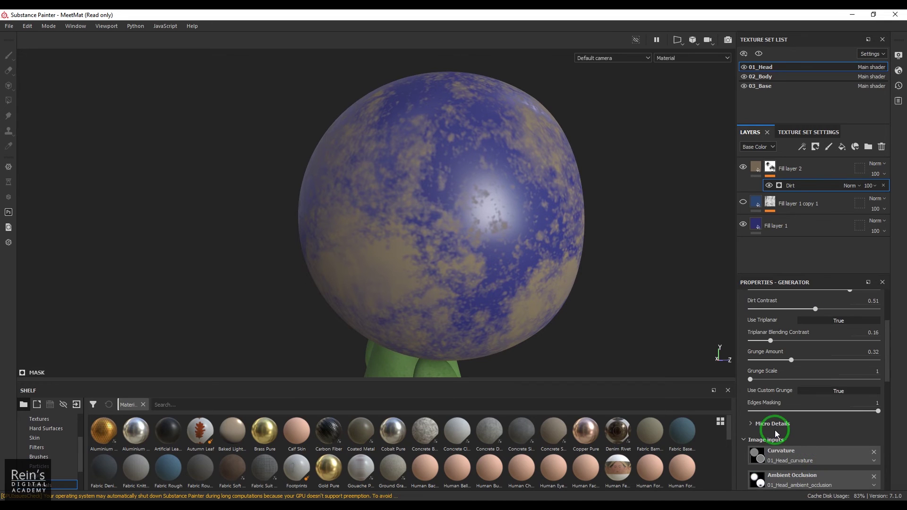
click(775, 430)
scroll(775, 430, down, 3)
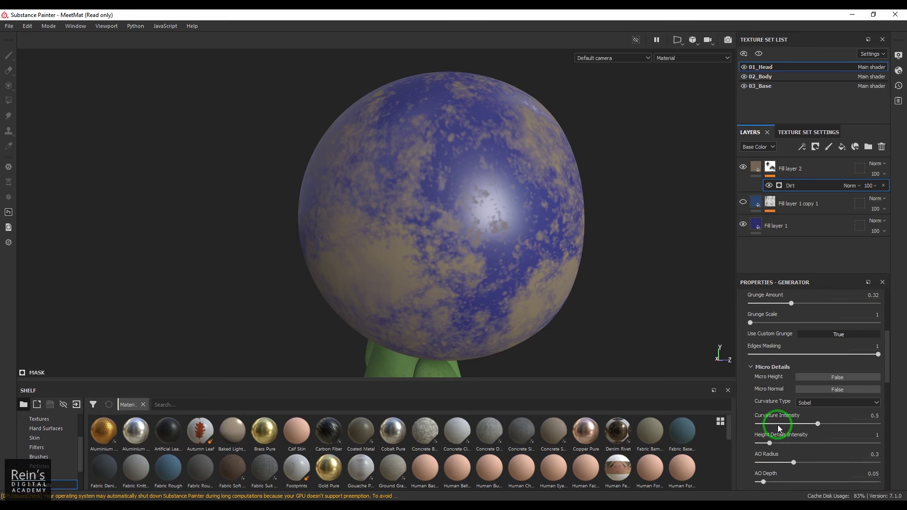
Step: Turn on Micro Height, then set Curvature Intensity to 0.19 and AO Radius to about 0.14
click(821, 377)
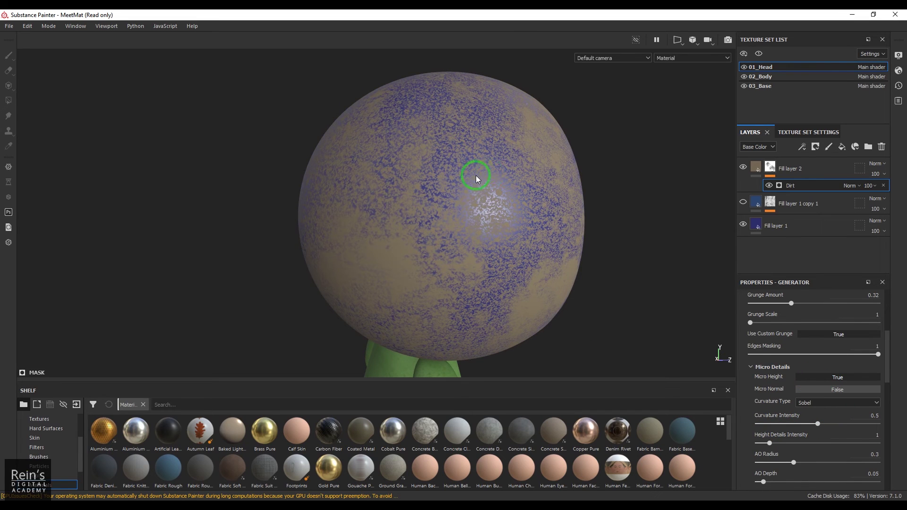
scroll(831, 420, down, 2)
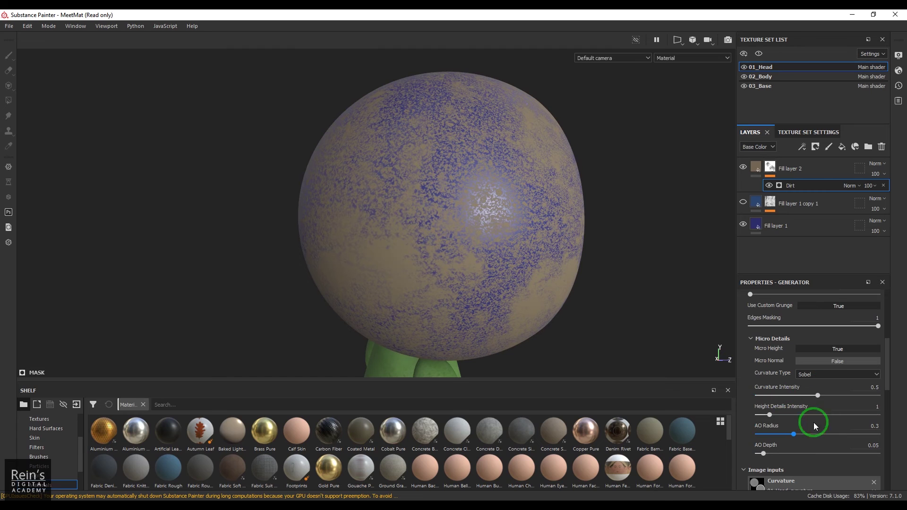
drag(801, 395, 825, 387)
click(823, 361)
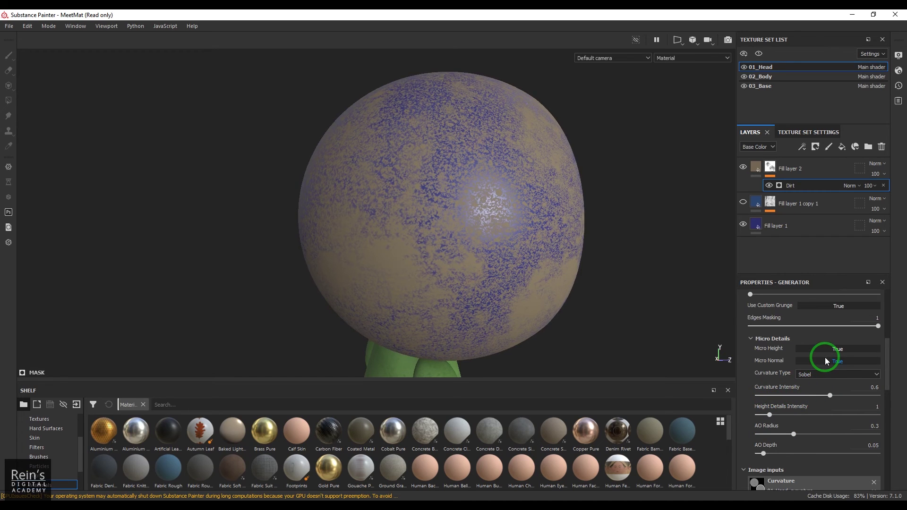
drag(770, 414, 857, 414)
click(509, 247)
scroll(510, 250, up, 8)
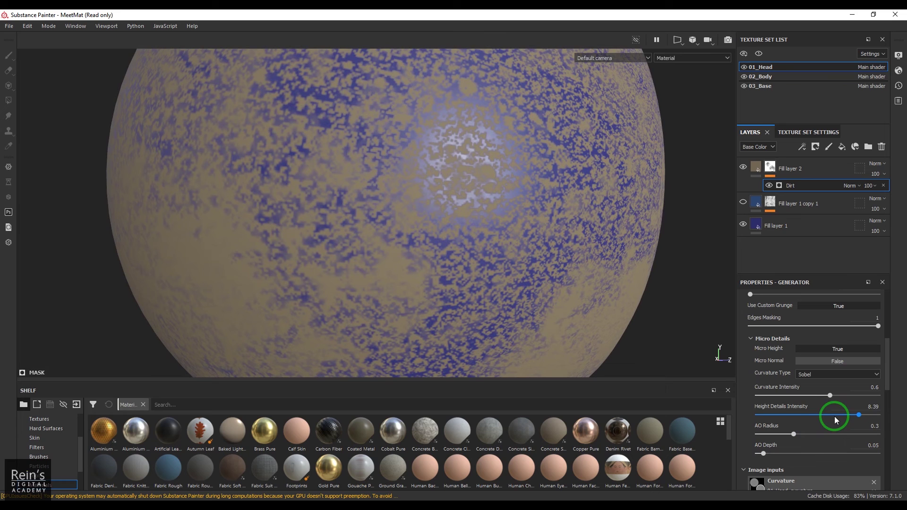
drag(835, 416, 721, 410)
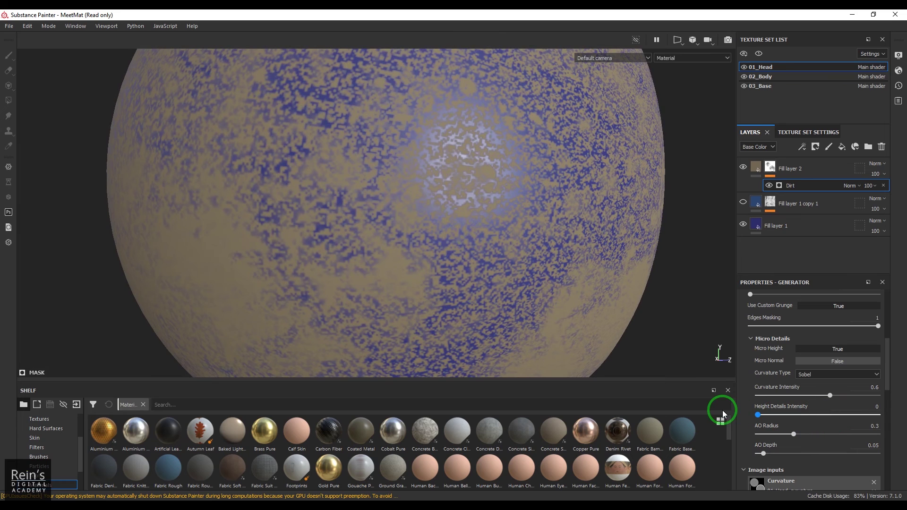
mouse_move(830, 396)
mouse_down()
mouse_move(751, 399)
mouse_move(817, 388)
mouse_up()
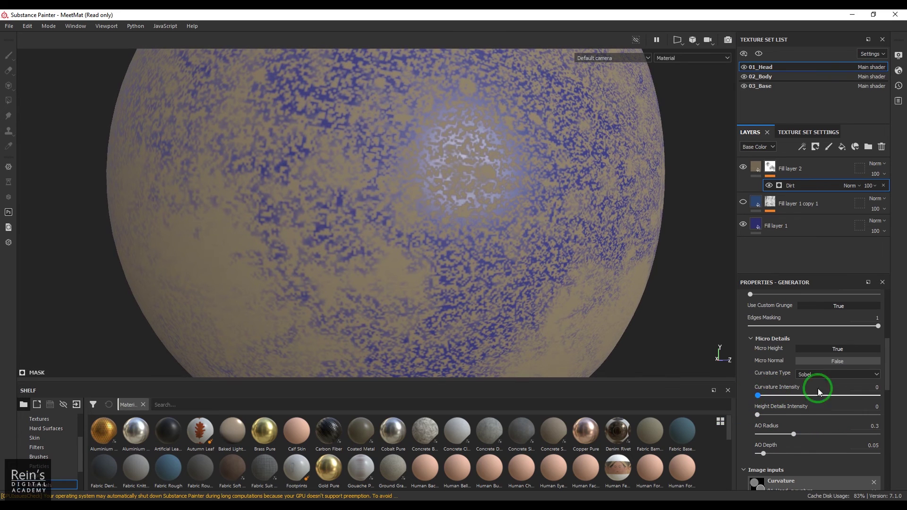
drag(803, 430, 754, 452)
click(766, 458)
click(781, 400)
mouse_move(780, 400)
mouse_down()
mouse_move(759, 400)
mouse_move(780, 400)
mouse_up()
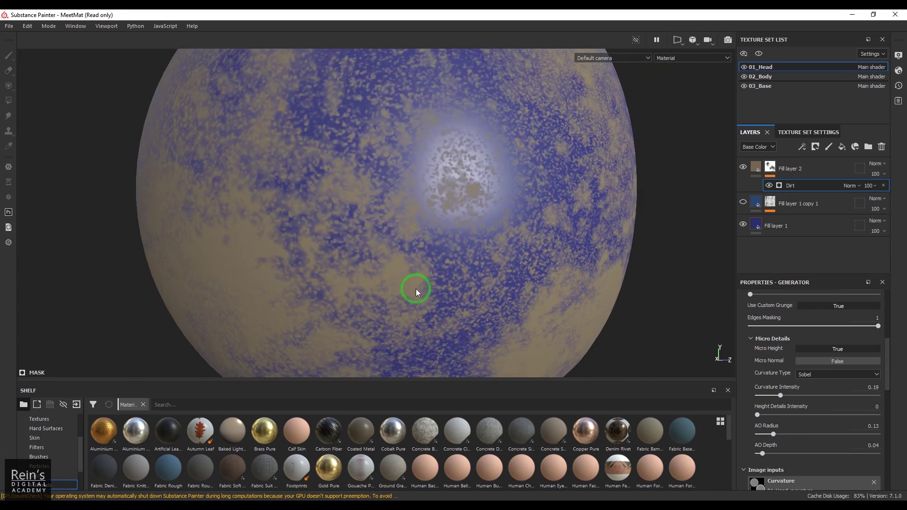
Step: Set Curvature Type to Standard and Height Details Intensity to 3.46
click(843, 374)
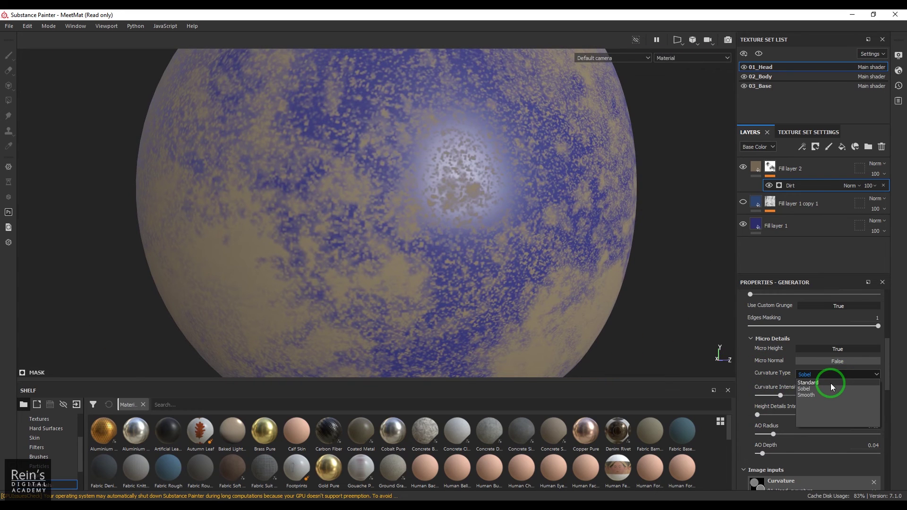
click(828, 382)
drag(757, 414, 762, 459)
scroll(430, 254, up, 2)
scroll(430, 256, down, 1)
scroll(466, 259, up, 1)
scroll(465, 259, down, 2)
scroll(841, 377, up, 1)
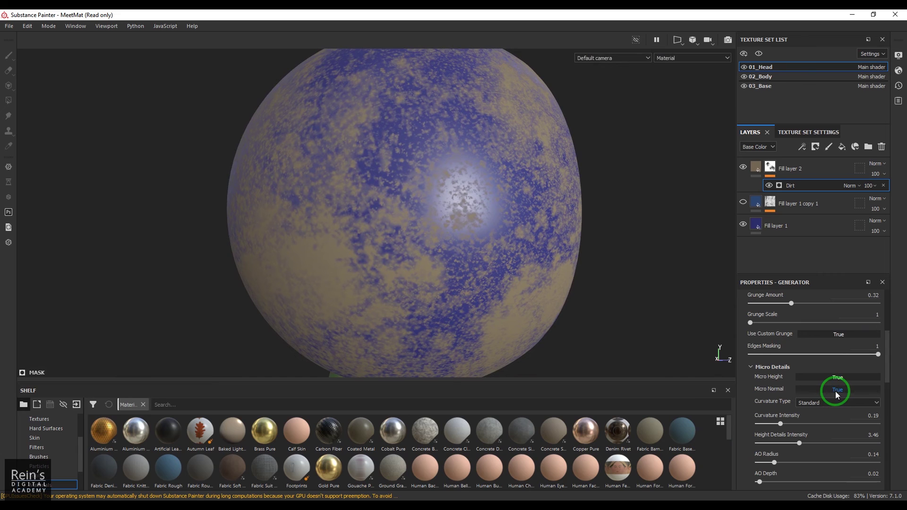
scroll(835, 391, down, 4)
scroll(834, 407, down, 4)
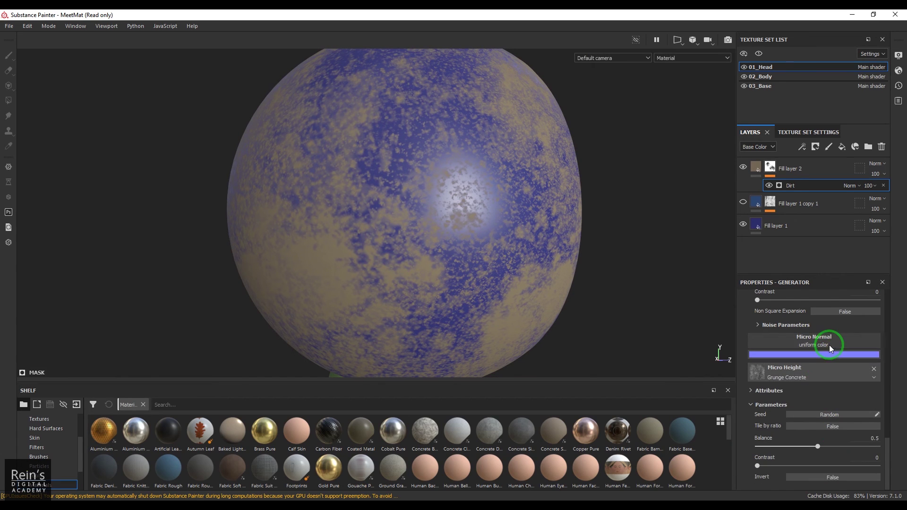
Step: Search 'fl' and assign the flakes texture to the Dirt generator's Micro Normal slot
click(830, 344)
key(BackSpace)
key(BackSpace)
key(BackSpace)
key(BackSpace)
key(BackSpace)
key(BackSpace)
key(BackSpace)
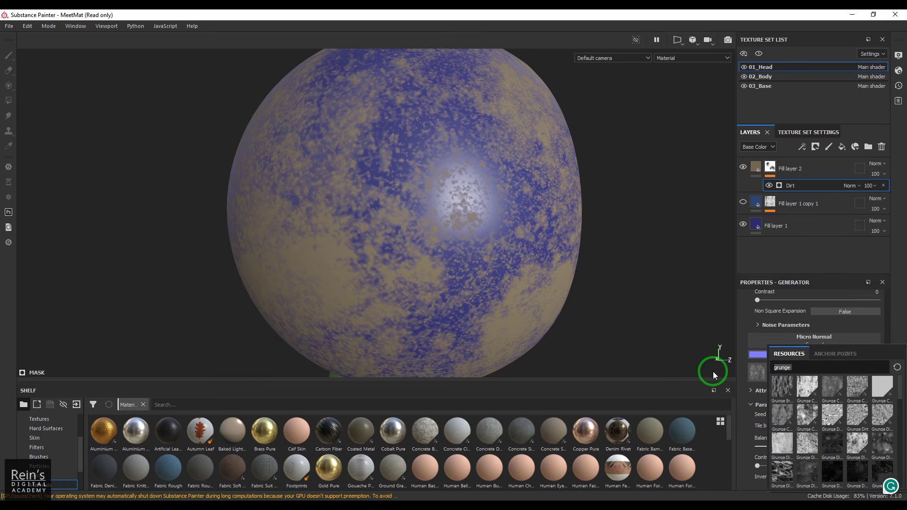
text(flake)
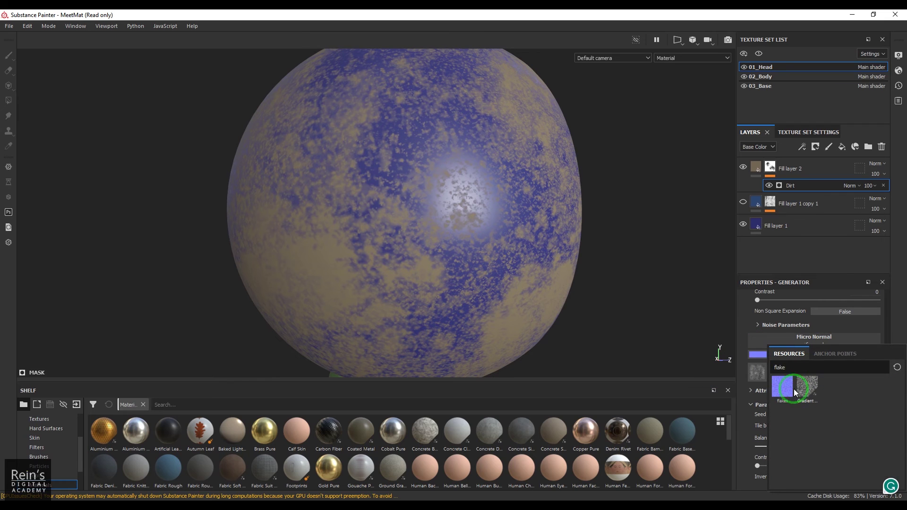
click(782, 386)
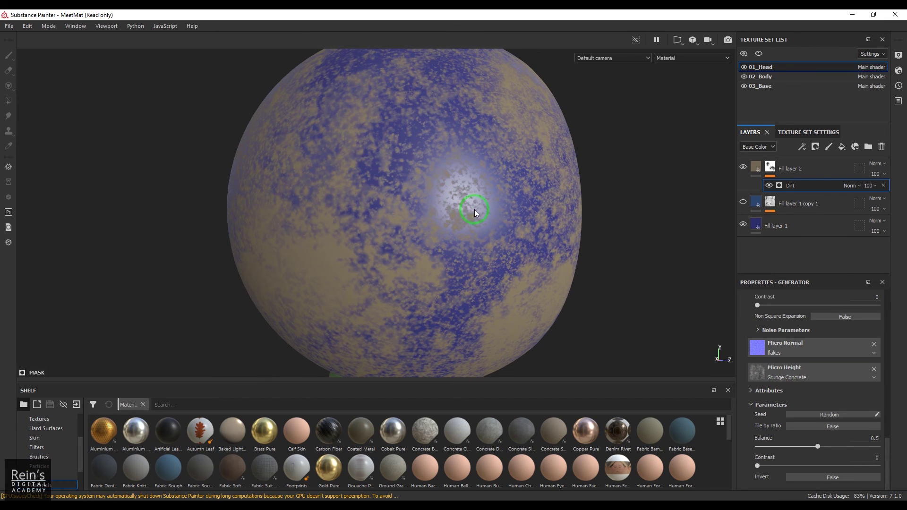
Step: Set Micro Normal back to False in the Dirt generator
scroll(874, 354, up, 3)
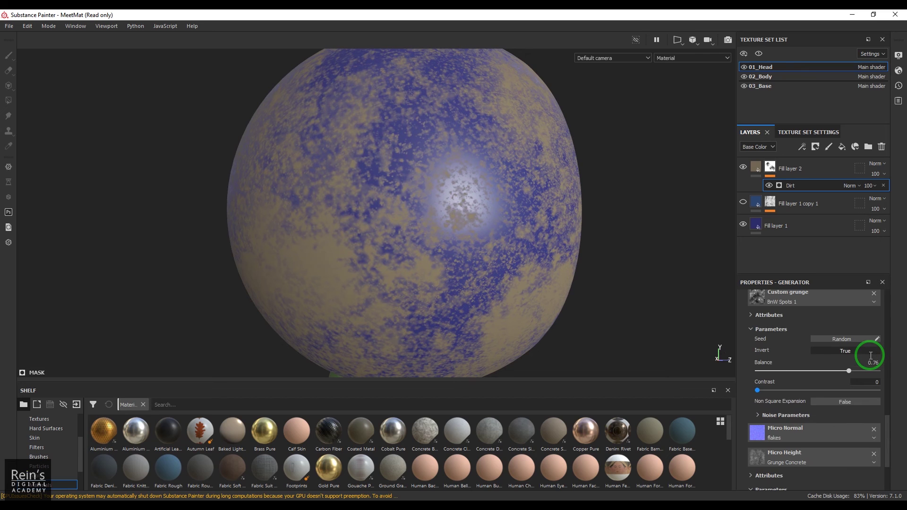
scroll(802, 409, up, 2)
scroll(828, 397, up, 2)
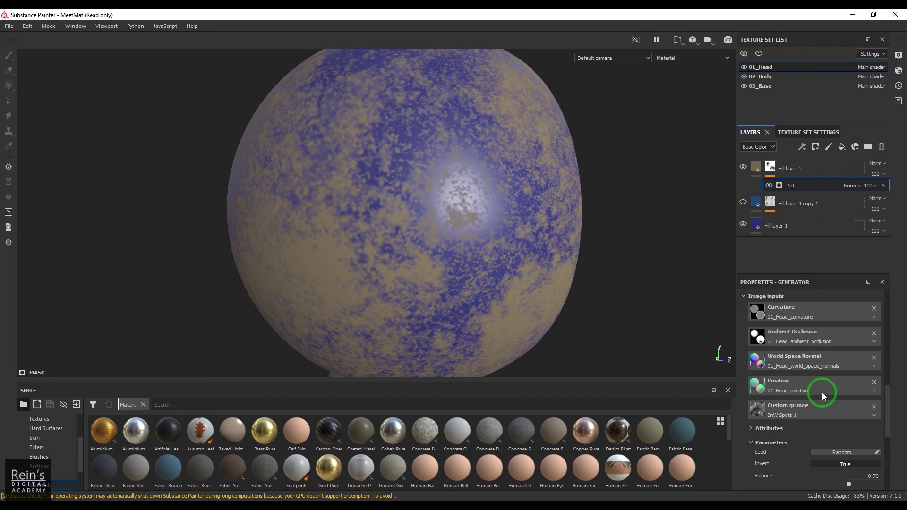
scroll(821, 392, up, 4)
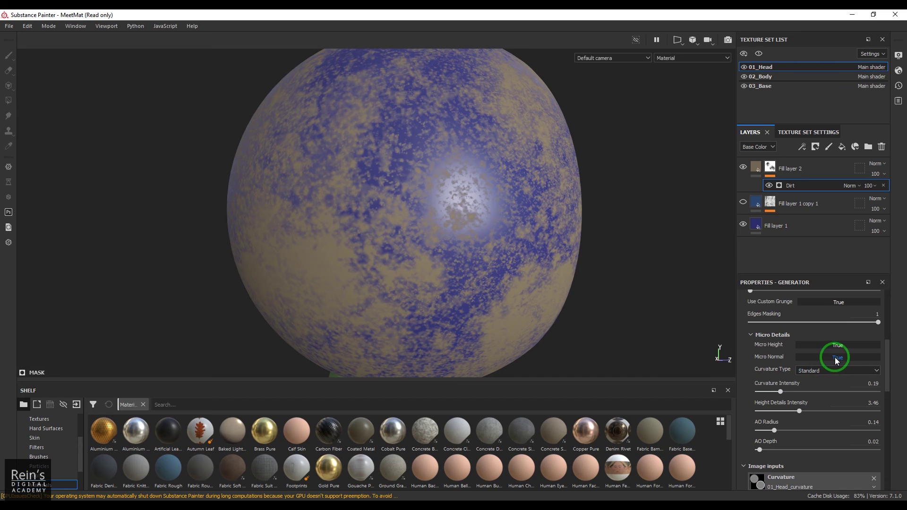
click(835, 357)
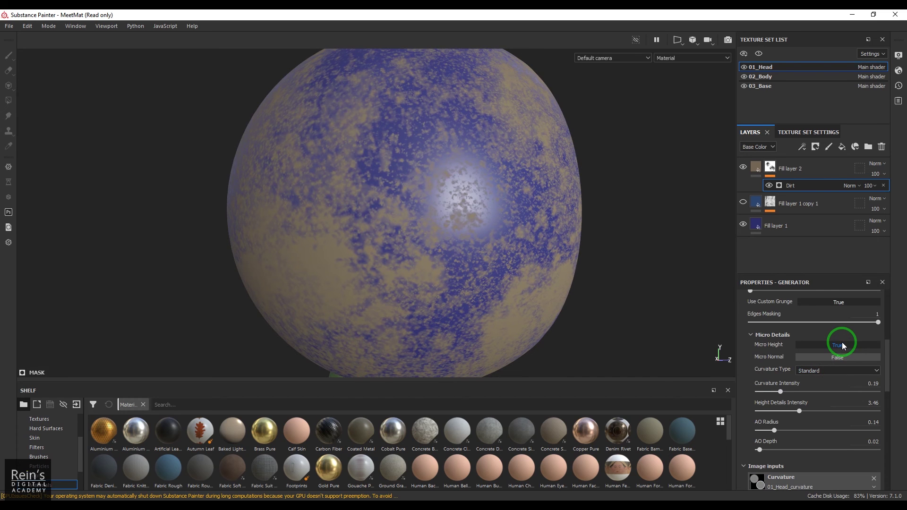
Step: Orbit the head and rotate the environment lighting to check its side, then select Fill layer 2
scroll(841, 342, up, 5)
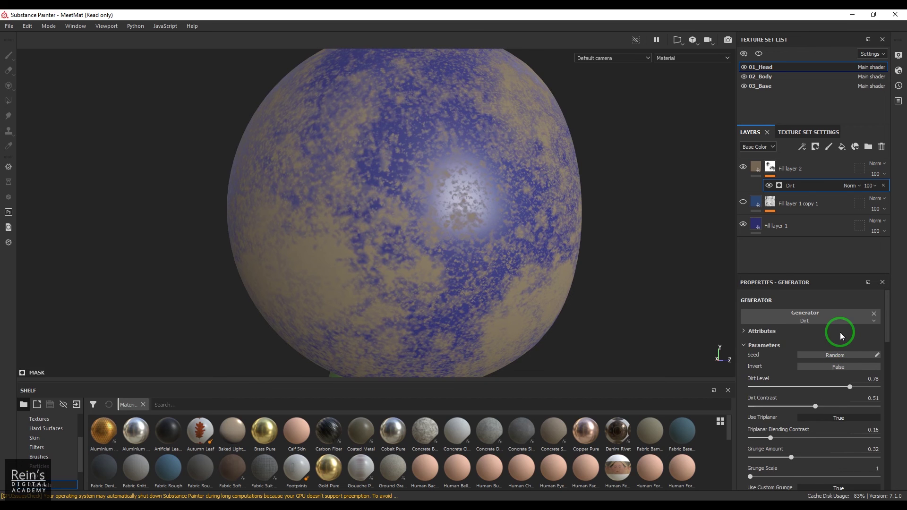
scroll(318, 253, down, 3)
alt+drag(318, 253, 592, 238)
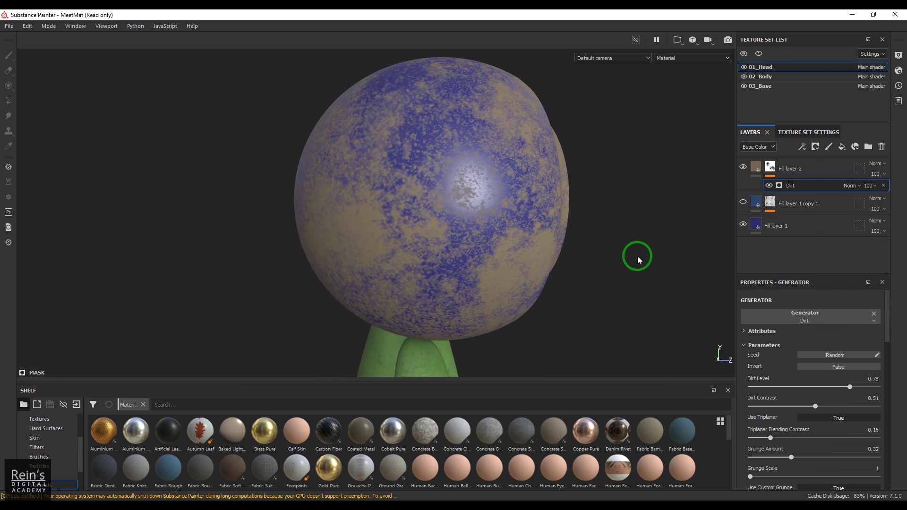
mouse_move(637, 260)
shift+right_down()
mouse_move(611, 259)
mouse_move(660, 260)
mouse_move(636, 263)
shift+right_up()
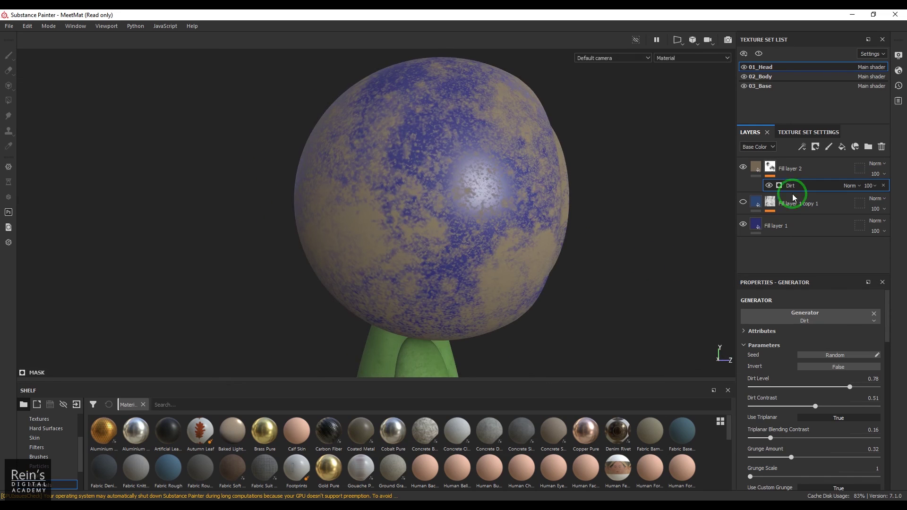
click(817, 168)
Step: Set Fill layer 2's dirt opacity to about 40
click(874, 175)
click(877, 191)
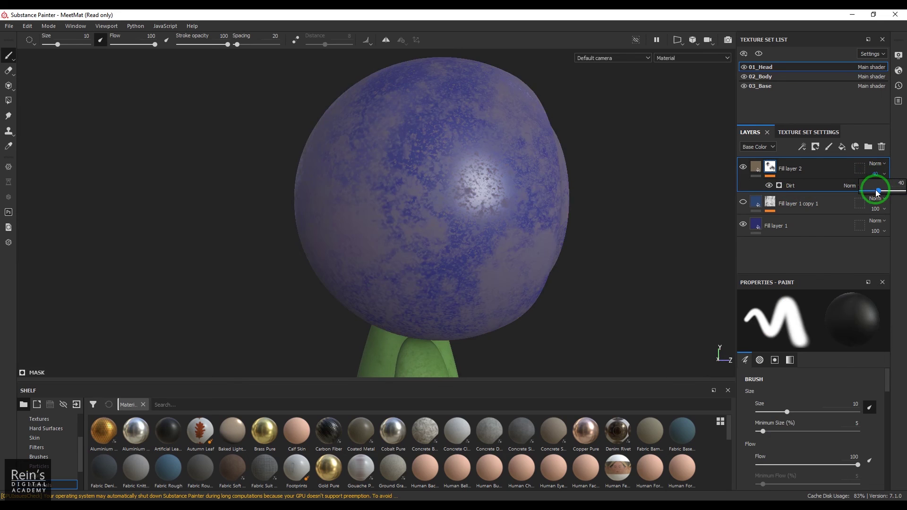
drag(877, 191, 905, 193)
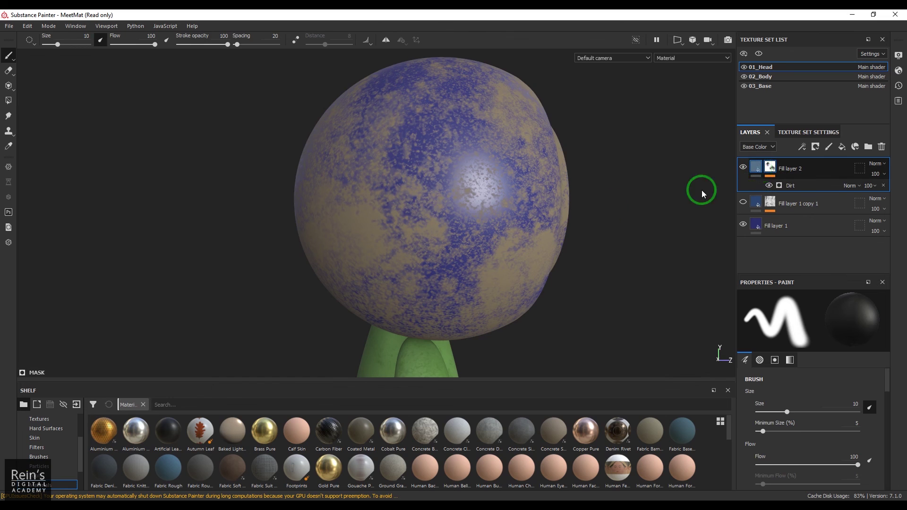
mouse_move(702, 193)
alt+mouse_down()
mouse_move(296, 204)
mouse_move(83, 115)
mouse_move(250, 112)
mouse_move(212, 144)
alt+mouse_up()
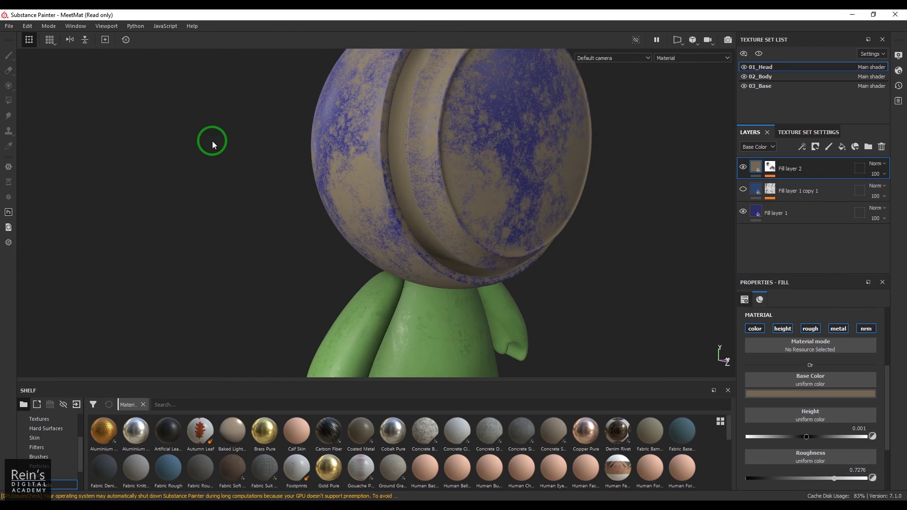
Step: In Fill layer 2's Dirt generator, set Micro Height and Use Custom Grunge to False
click(769, 166)
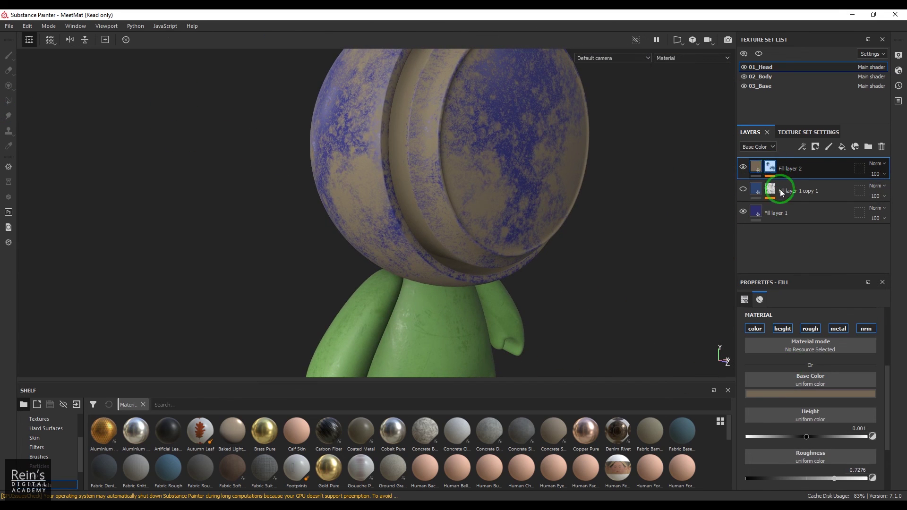
click(782, 192)
click(794, 185)
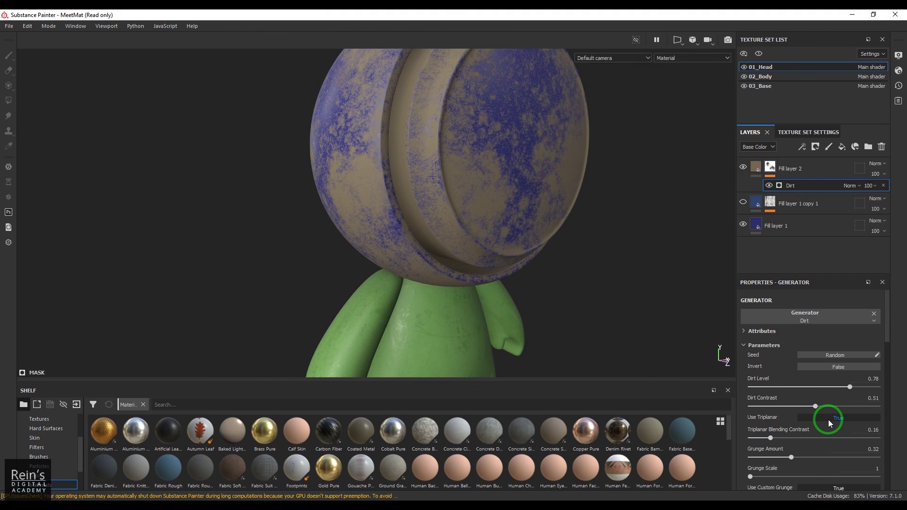
scroll(828, 421, down, 5)
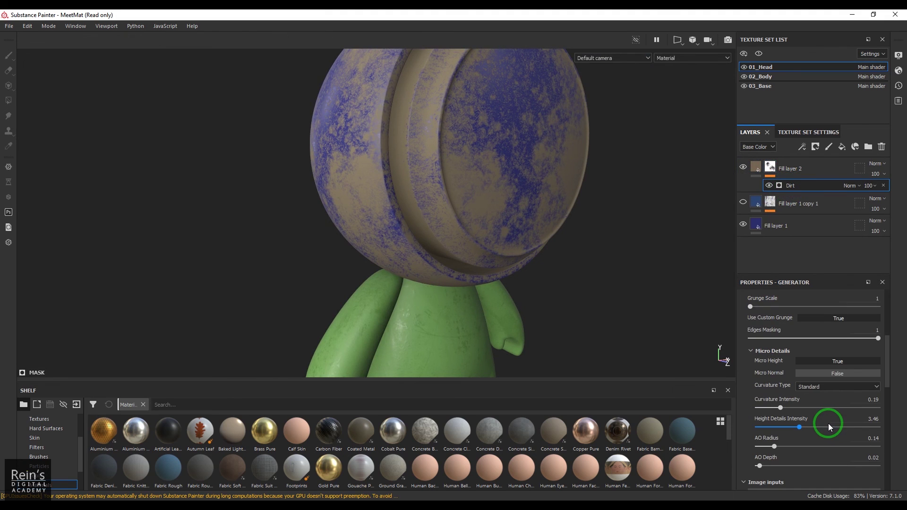
click(848, 361)
click(852, 361)
scroll(845, 433, up, 3)
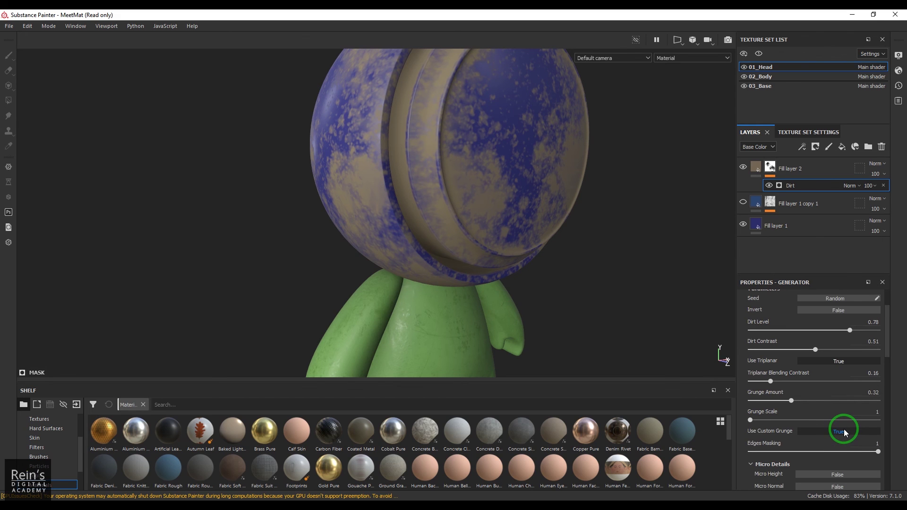
click(845, 433)
click(519, 227)
mouse_move(519, 227)
alt+mouse_down()
mouse_move(538, 215)
mouse_move(547, 229)
mouse_move(530, 241)
alt+mouse_up()
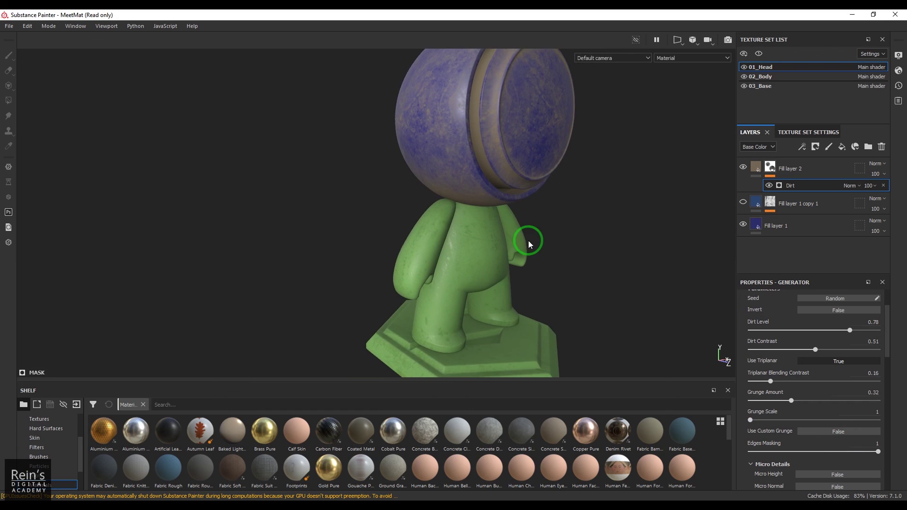
Step: Copy the head's three fill layers and paste them into 02_Body and 03_Base
click(755, 203)
drag(751, 173, 784, 204)
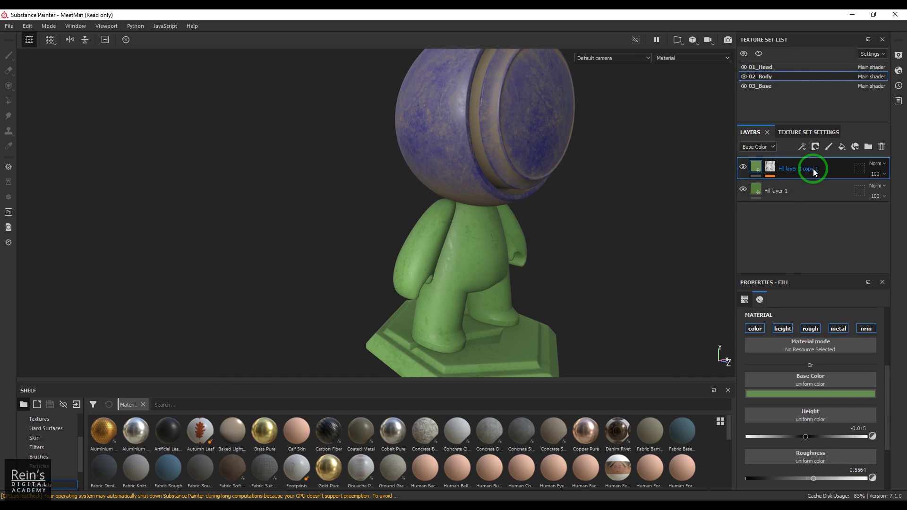
key(ctrl+v)
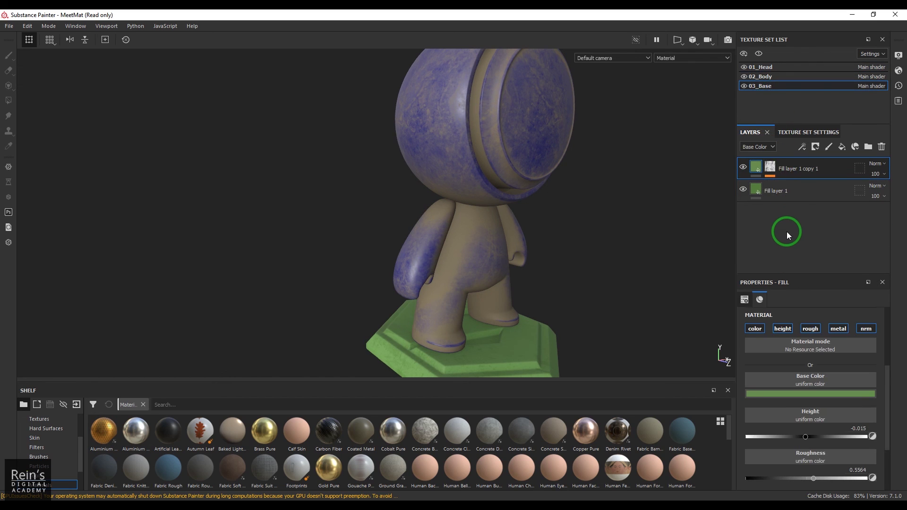
key(ctrl+v)
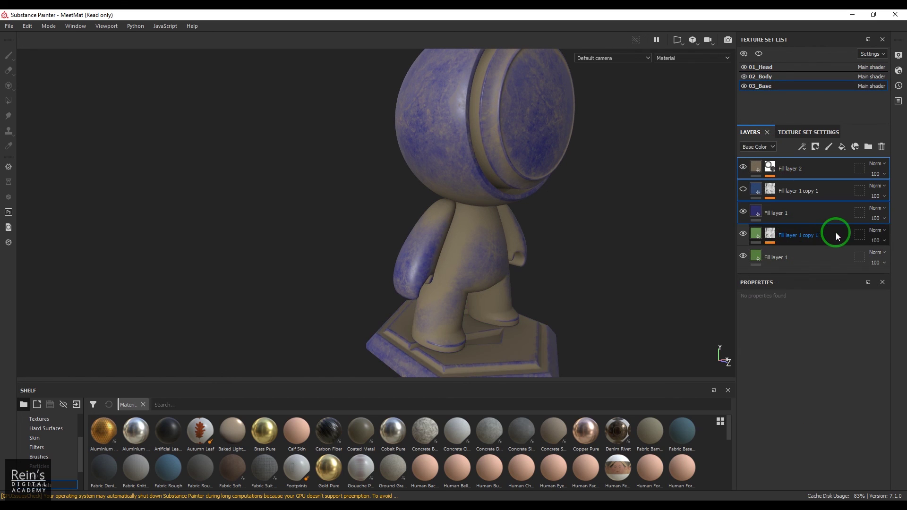
Step: Delete the base's two green fill layers, then select the two green fills on 02_Body
click(835, 233)
shift+click(831, 258)
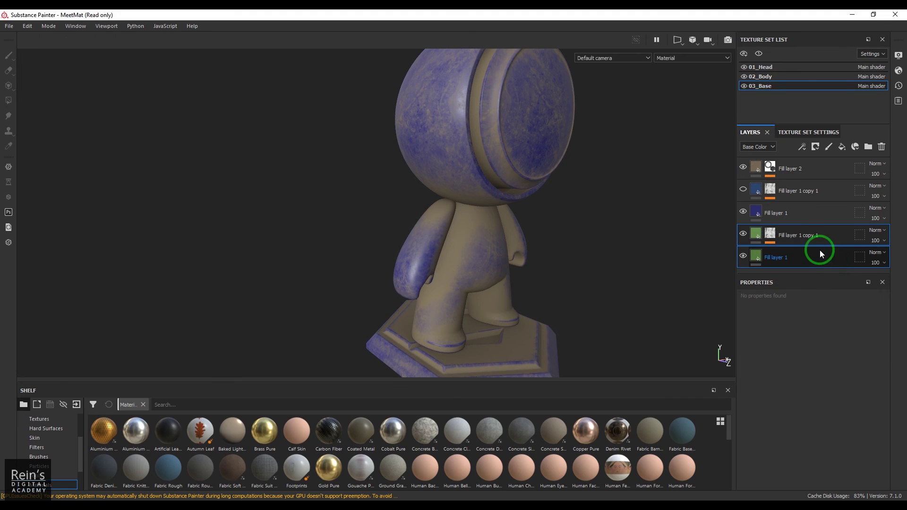
key(Delete)
click(768, 79)
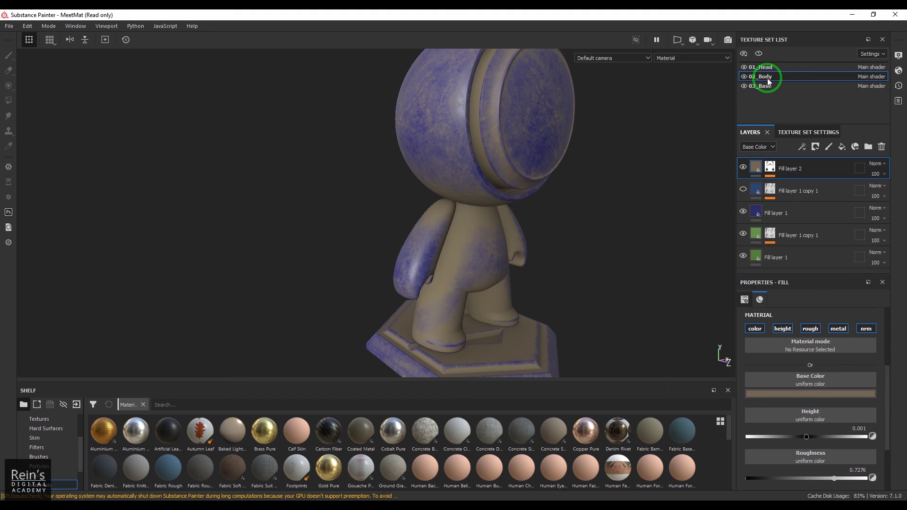
click(775, 255)
click(817, 234)
shift+click(821, 258)
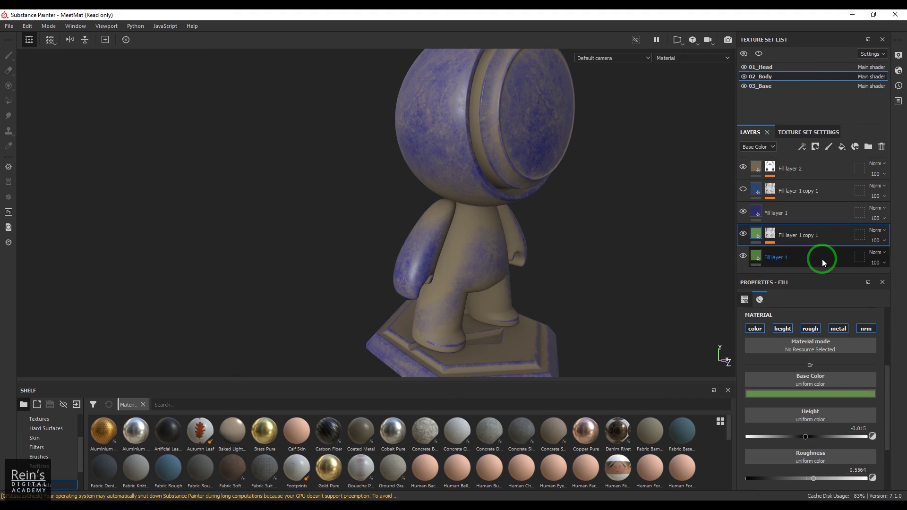
Step: Delete 02_Body's two green fill layers and orbit to check the blue figure with brown dirt
key(Delete)
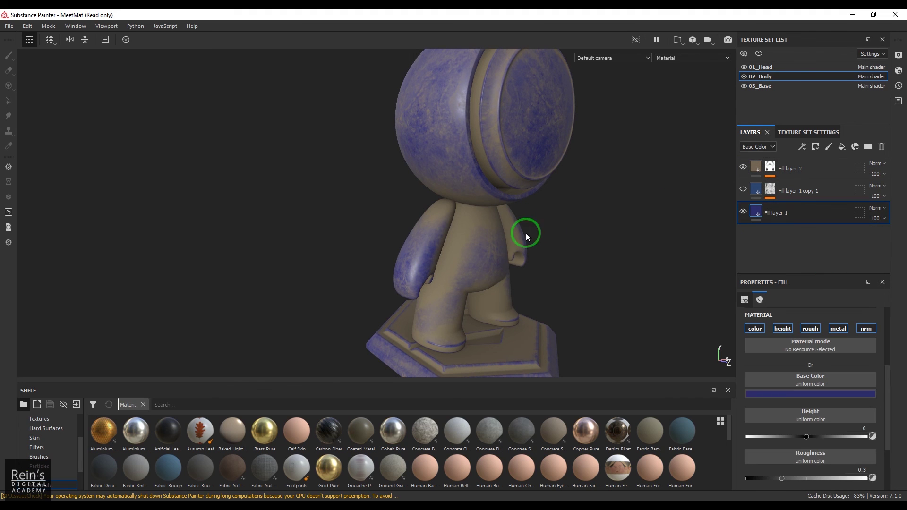
alt+drag(583, 248, 450, 205)
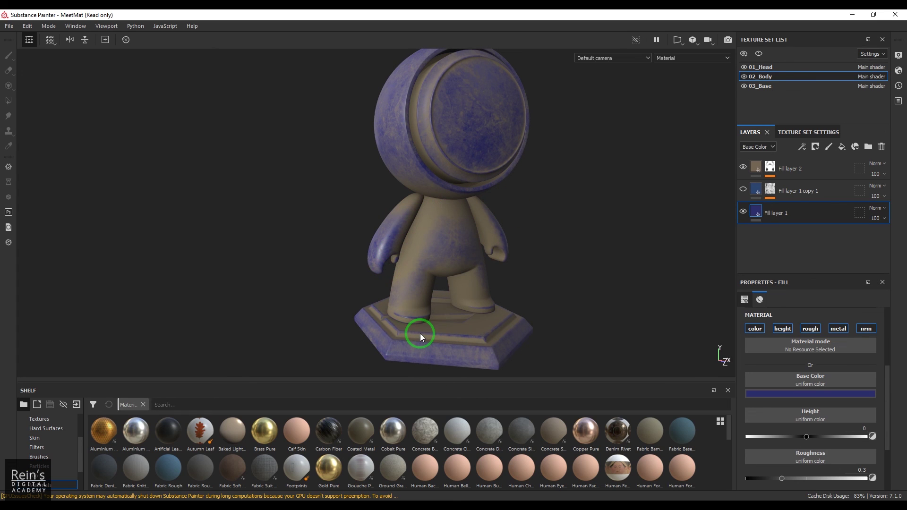
alt+drag(495, 264, 584, 301)
scroll(470, 255, down, 3)
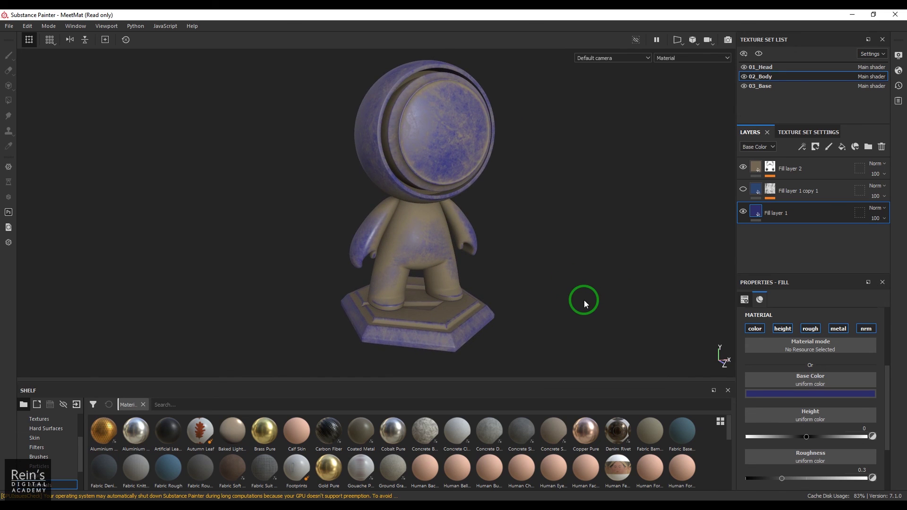